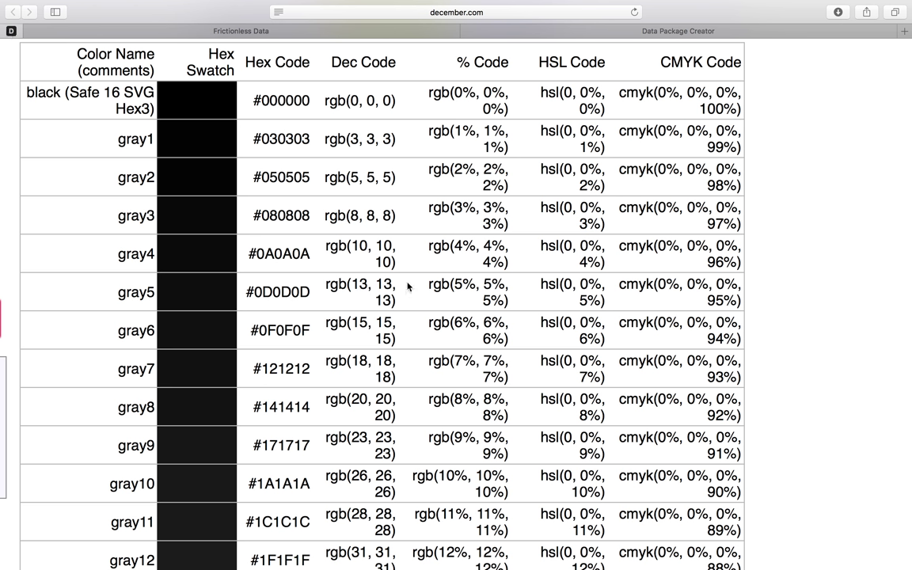
Step: Review the gray rows of the december.com color code table and check the resource path entry in the Data Package Creator
scroll(407, 285, down, 2)
scroll(433, 281, up, 2)
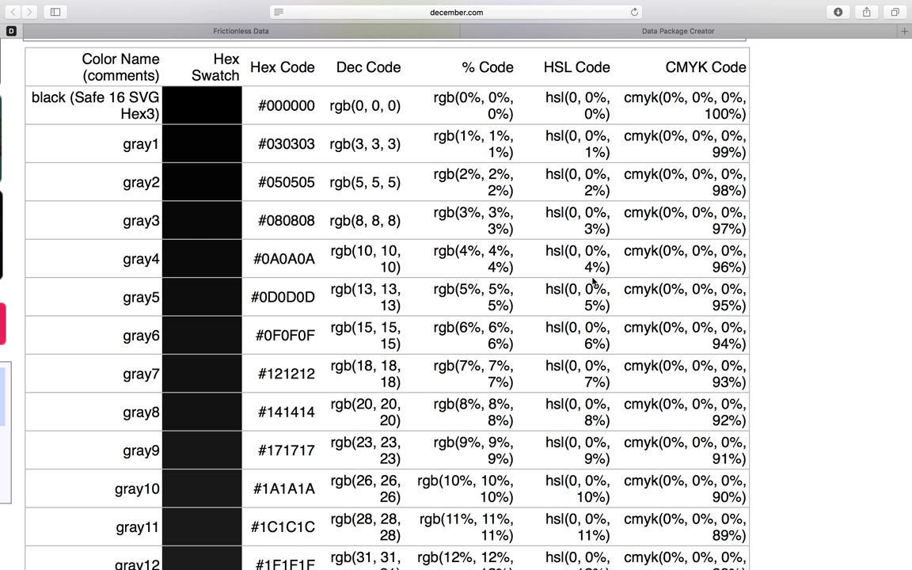
scroll(593, 281, up, 1)
scroll(465, 143, down, 10)
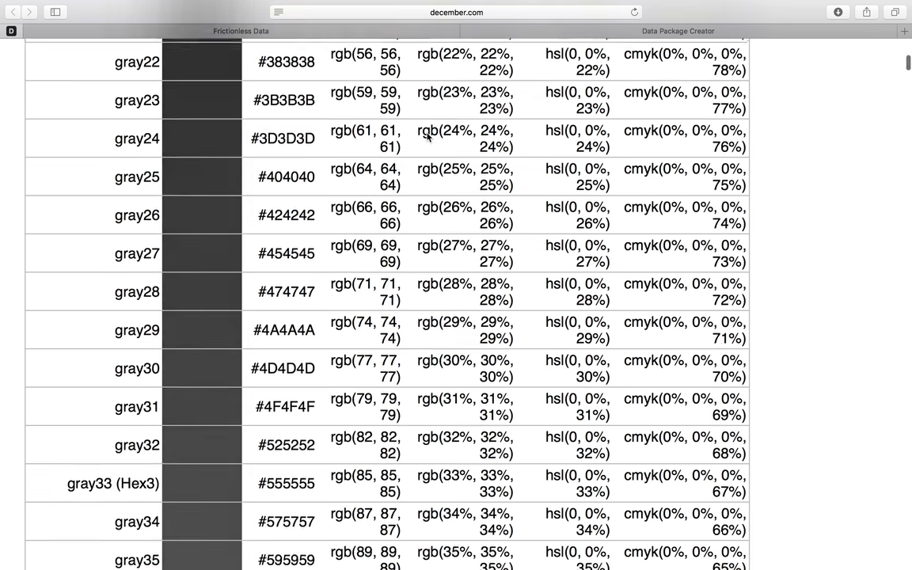
scroll(428, 137, down, 8)
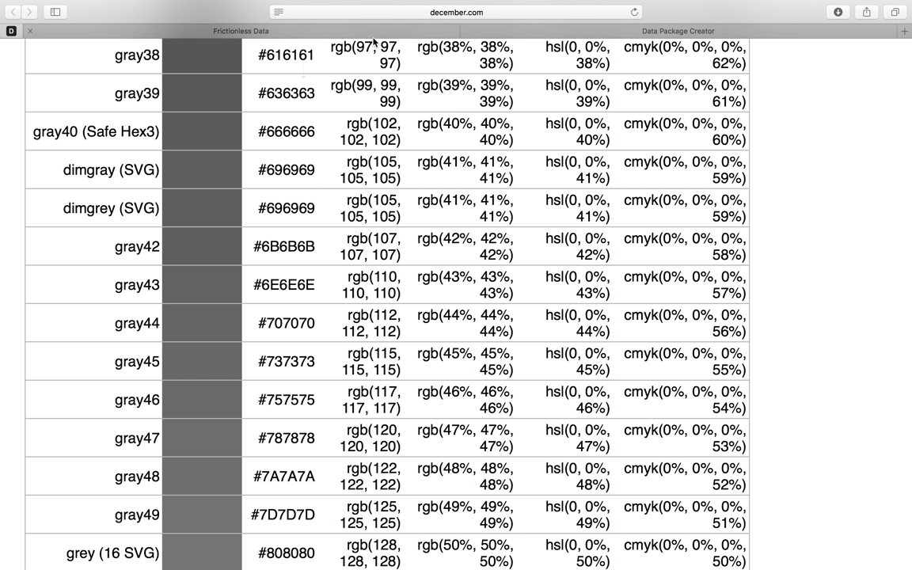
click(546, 31)
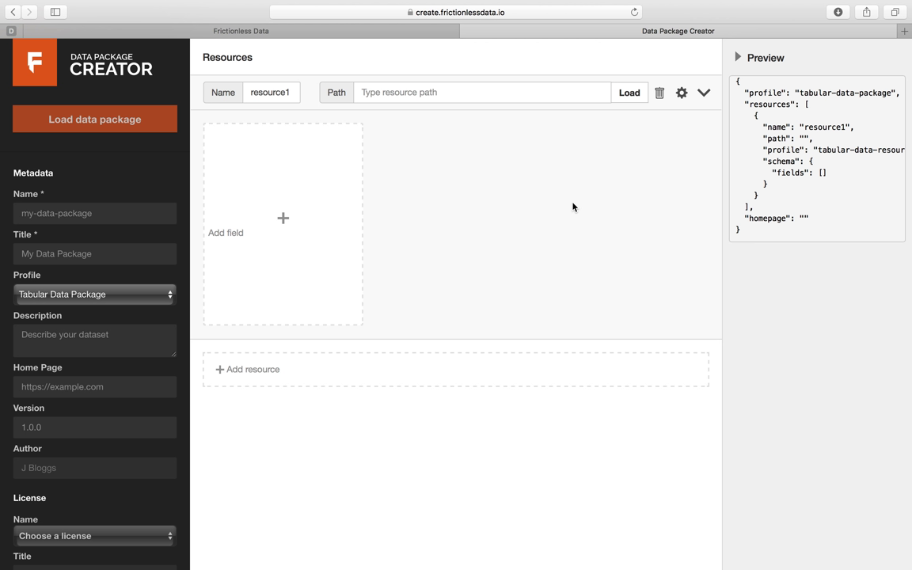
click(510, 97)
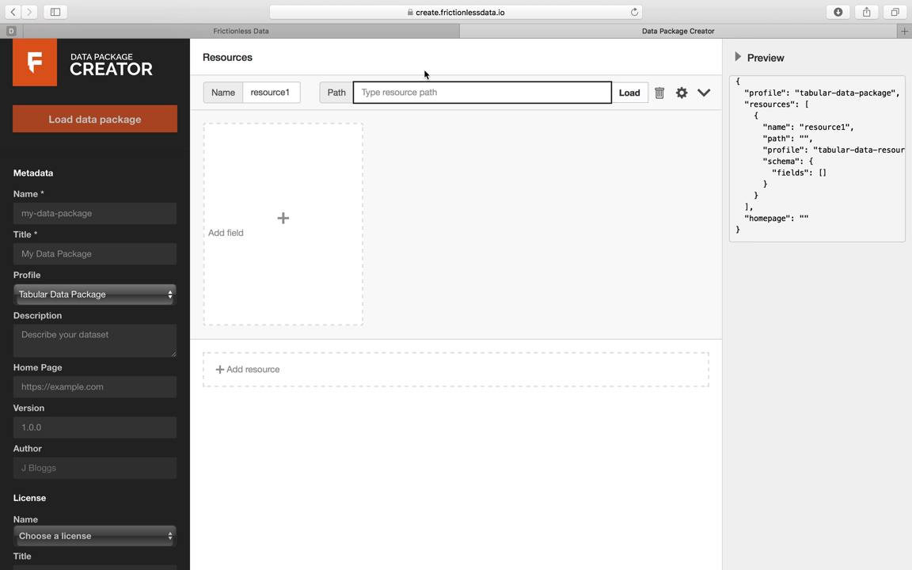
click(11, 32)
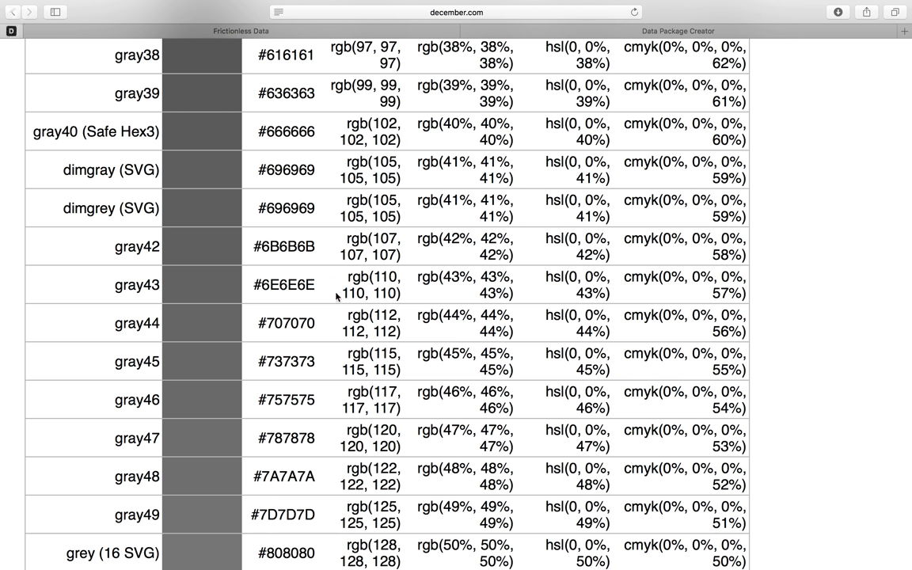
scroll(335, 296, up, 6)
scroll(336, 297, down, 4)
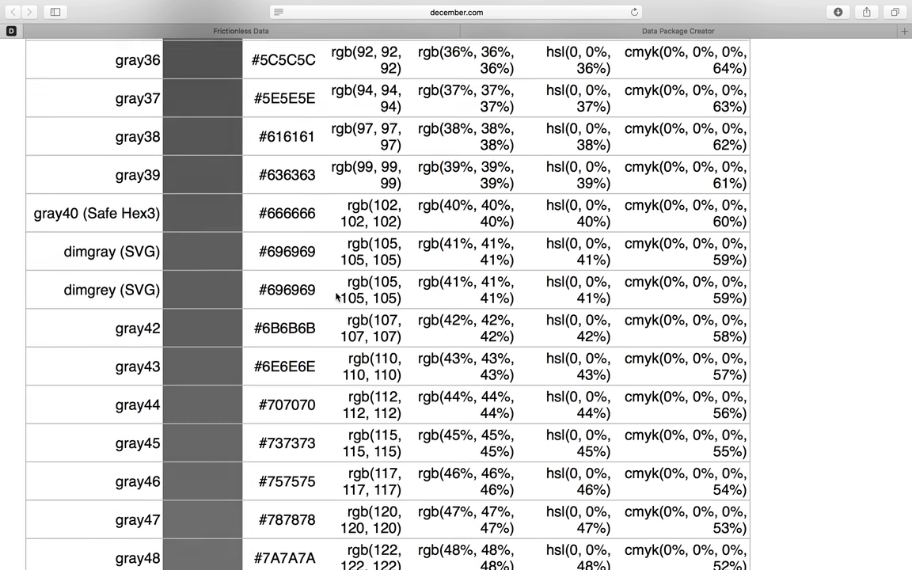
Step: Load color_codes.csv from the Documents > CODE > R > data folder as the data for resource1 in the Data Package Creator
click(639, 34)
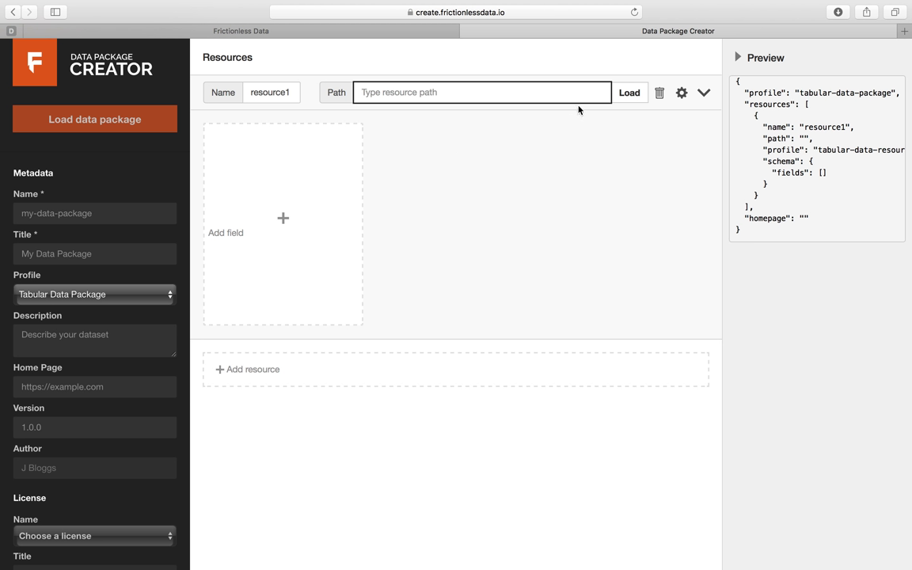
click(629, 96)
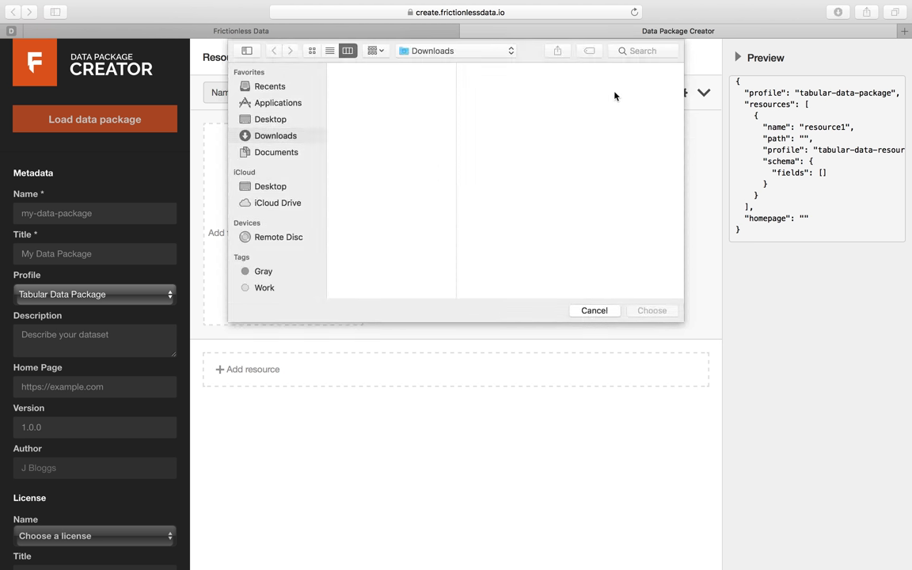
click(284, 152)
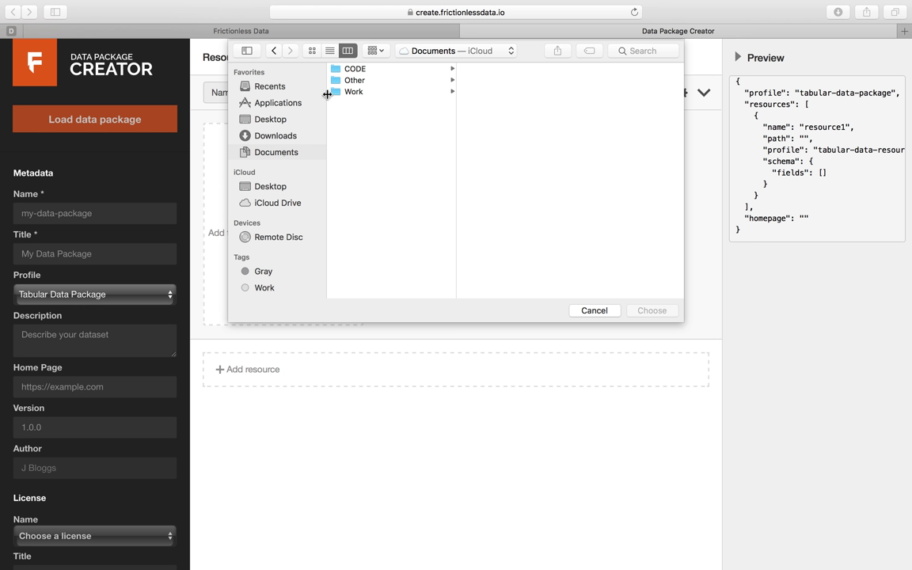
click(356, 92)
click(356, 69)
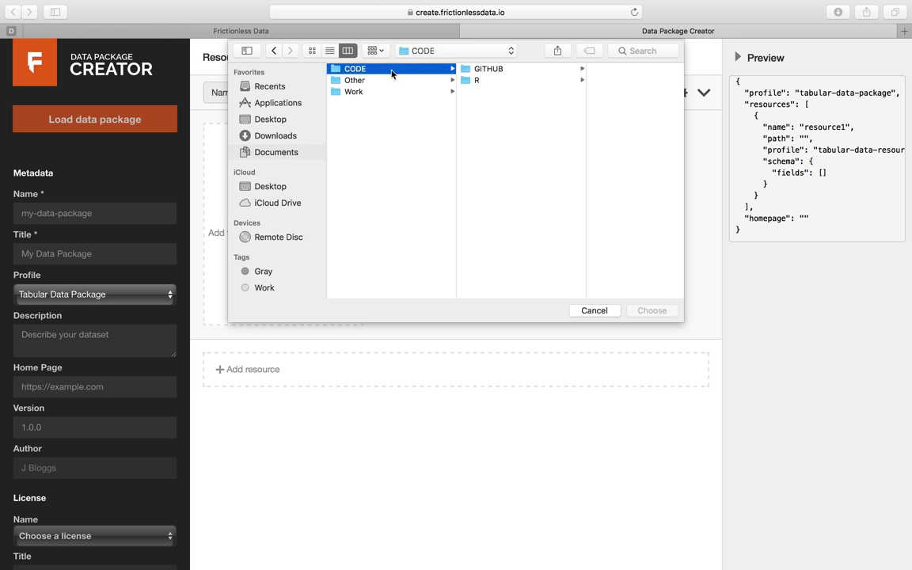
click(483, 80)
click(581, 70)
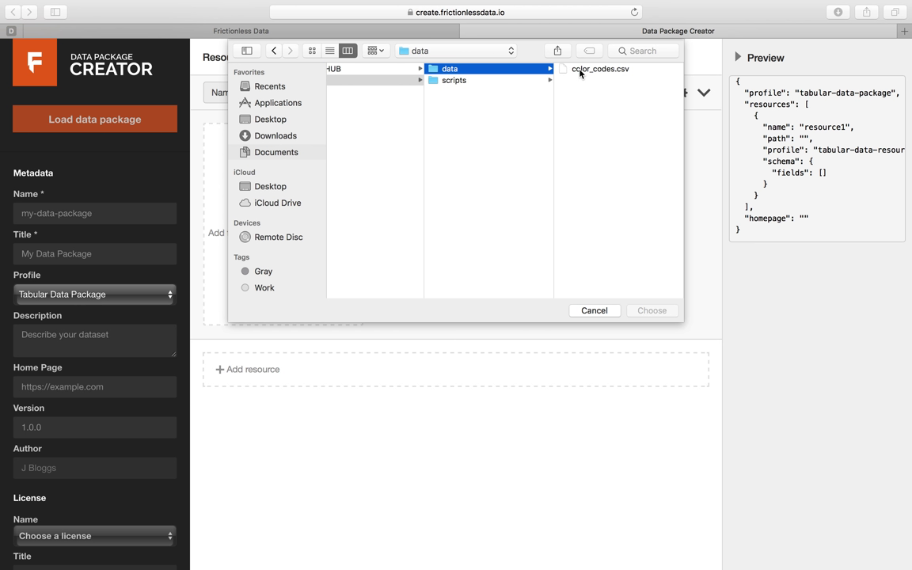
click(580, 70)
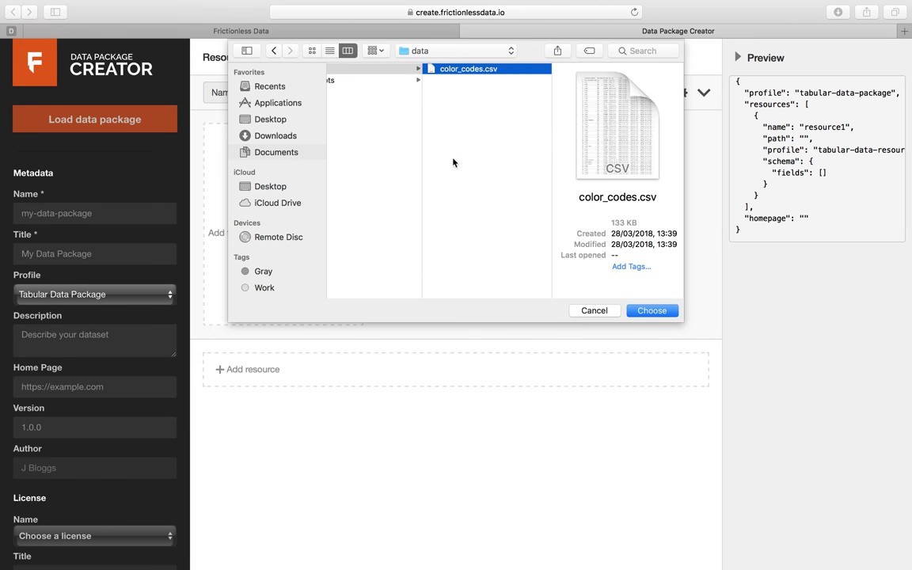
click(649, 310)
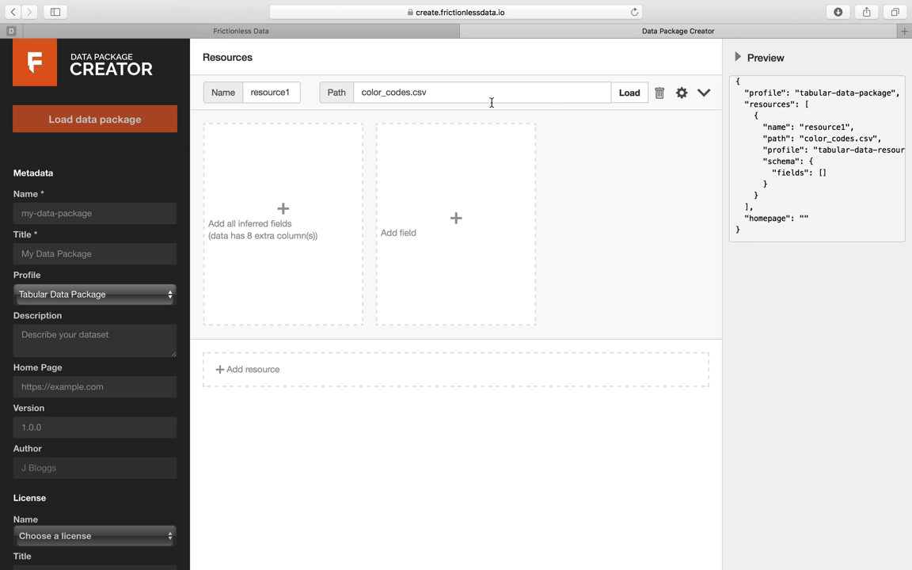
Step: Add all inferred fields from the loaded data and preview the sample values of the field1, Color.Name..comments. and Hex.Swatch columns
click(283, 212)
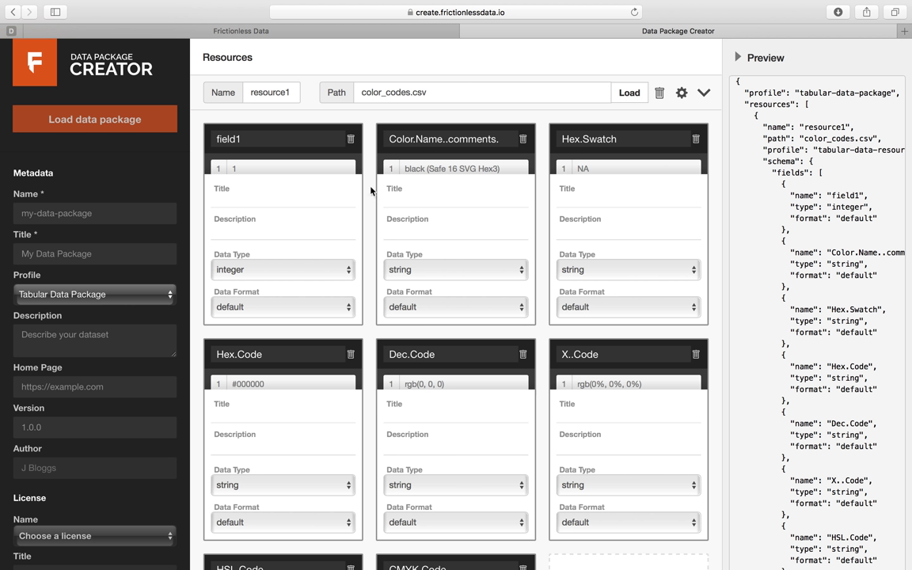
mouse_move(319, 175)
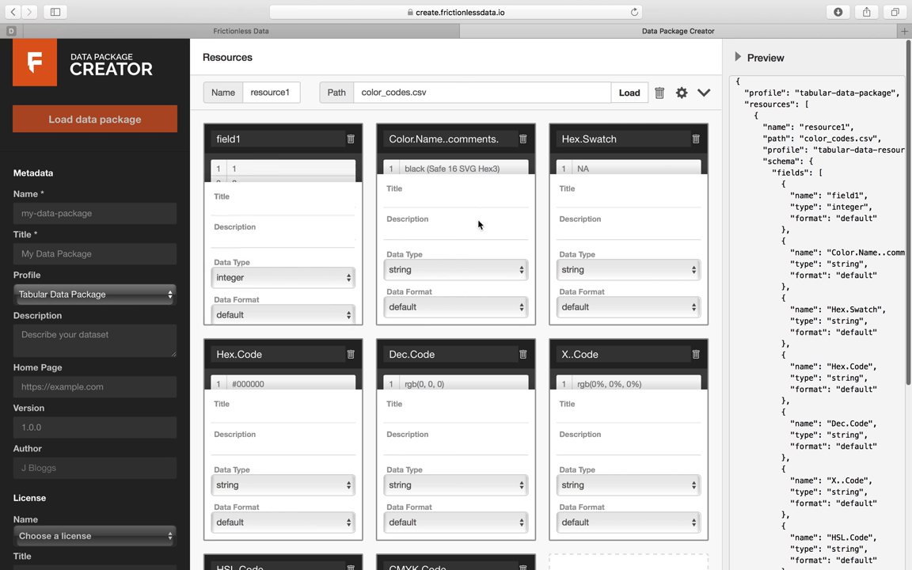
mouse_move(475, 177)
mouse_move(596, 176)
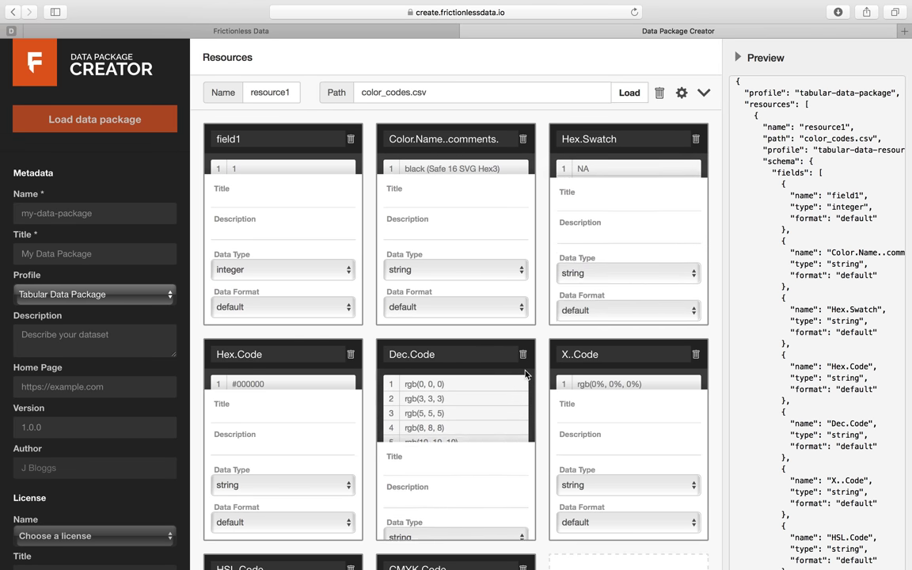
Step: Check the data format options available for field1, keeping default
scroll(270, 272, down, 1)
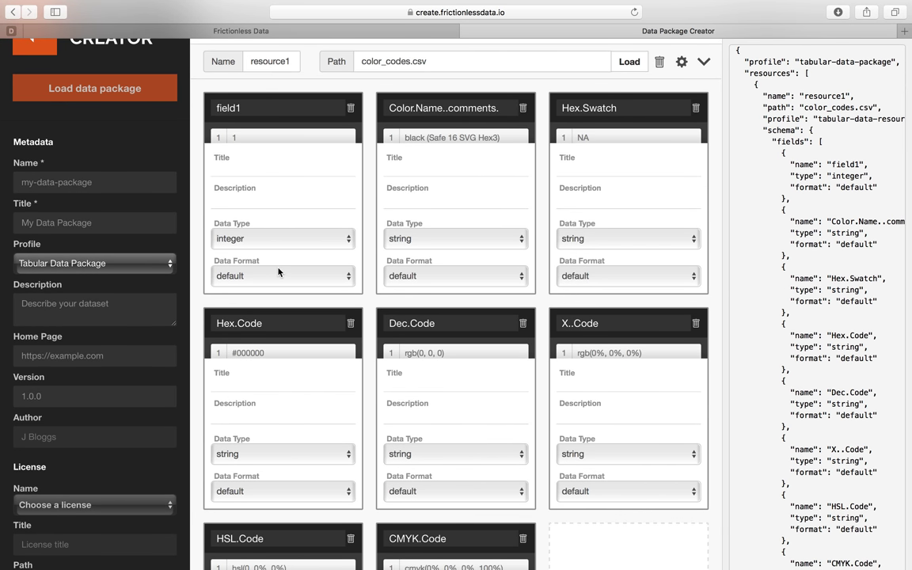
click(289, 275)
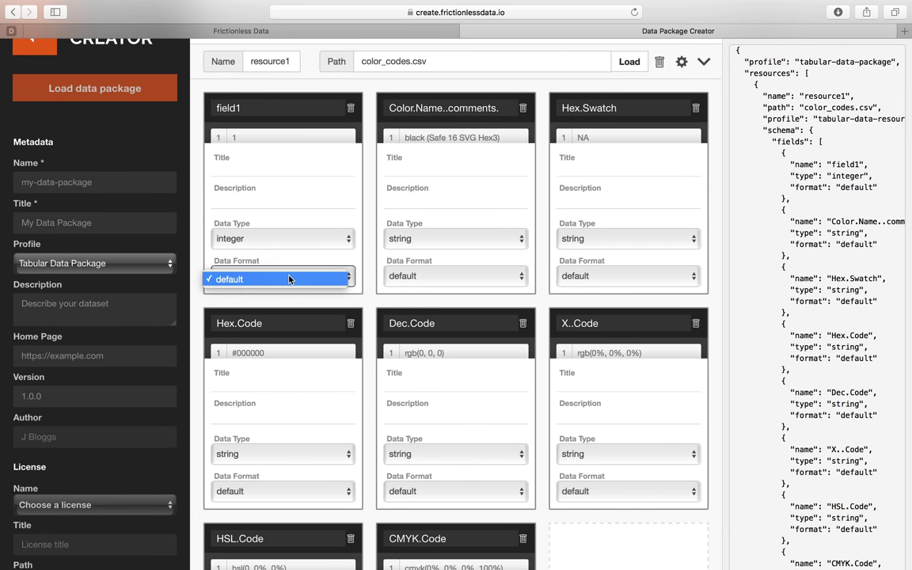
click(289, 276)
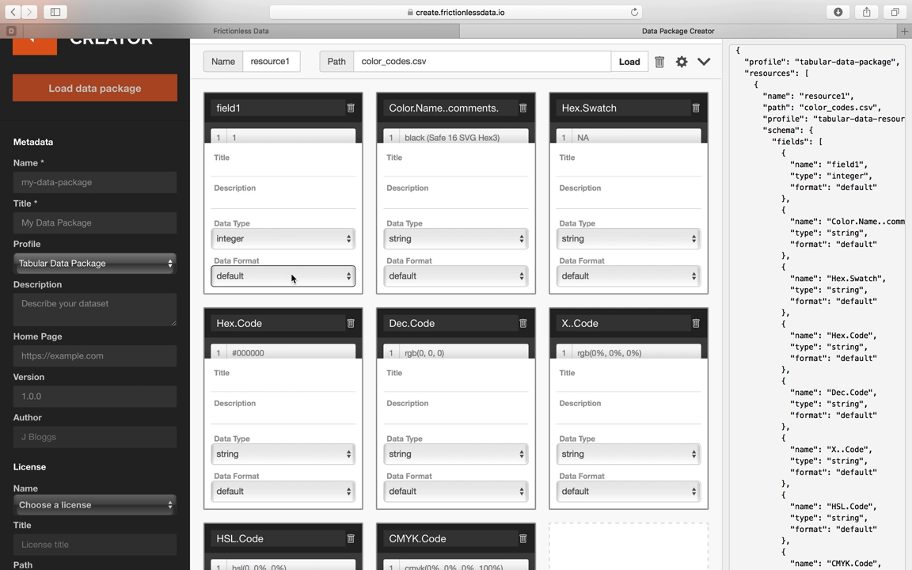
Step: Rename the resource as color_codes
scroll(291, 274, up, 2)
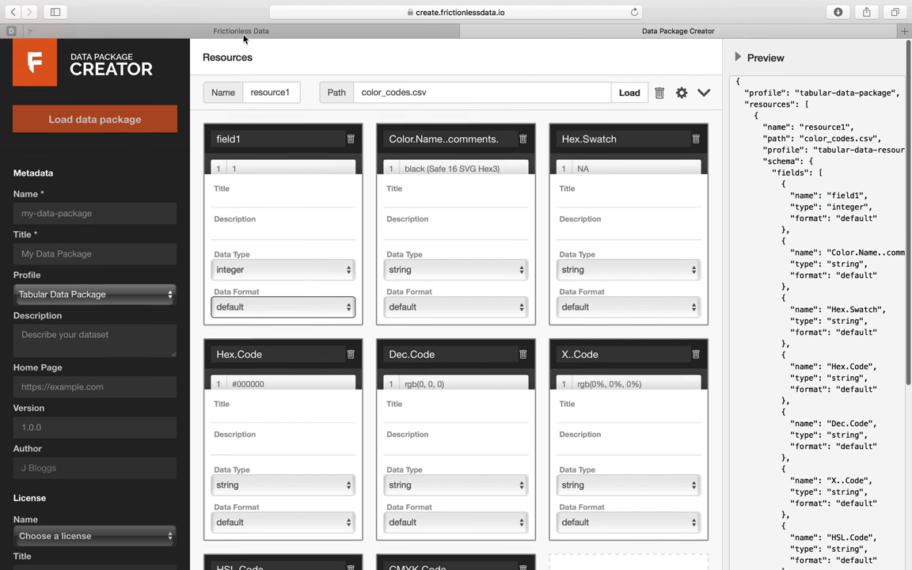
double_click(273, 94)
text(colo)
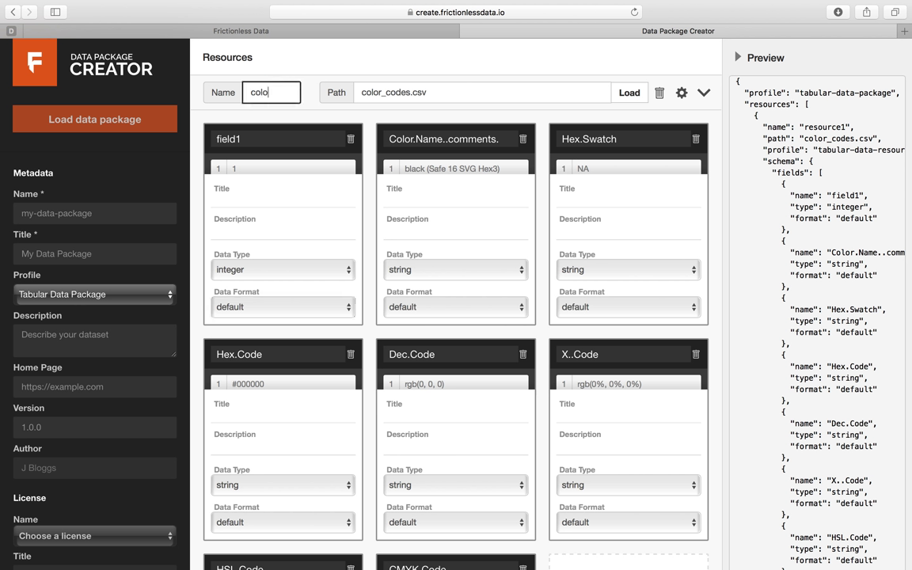
text(r_codes)
click(466, 95)
triple_click(362, 93)
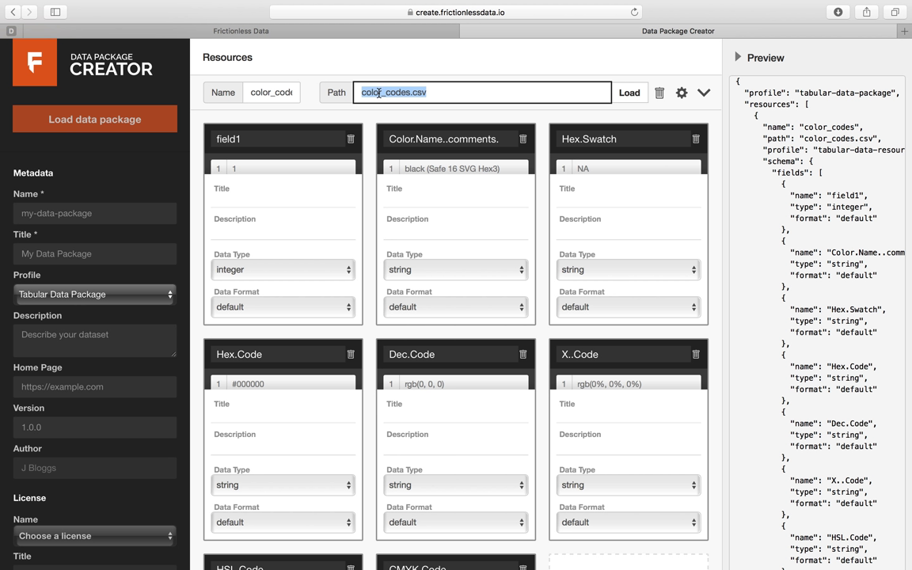
click(11, 31)
click(386, 13)
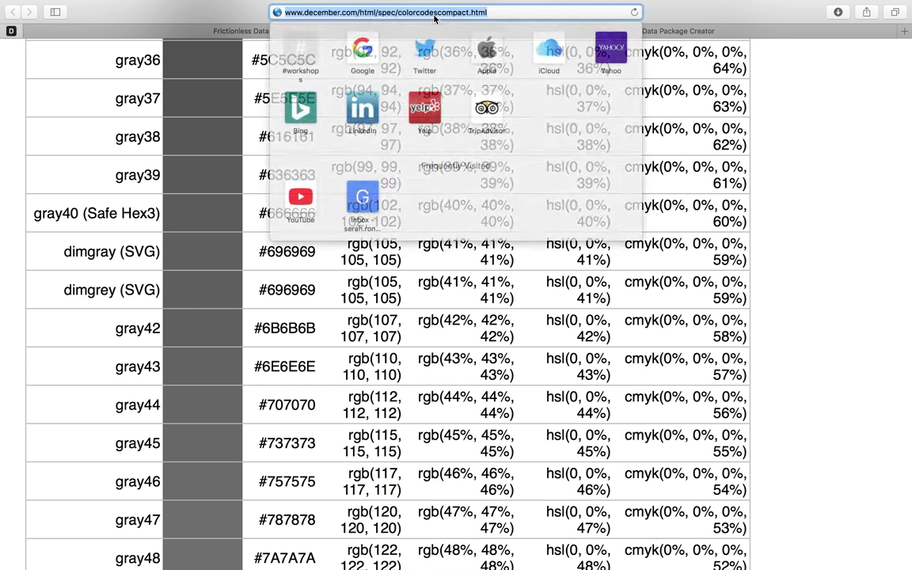
key(Escape)
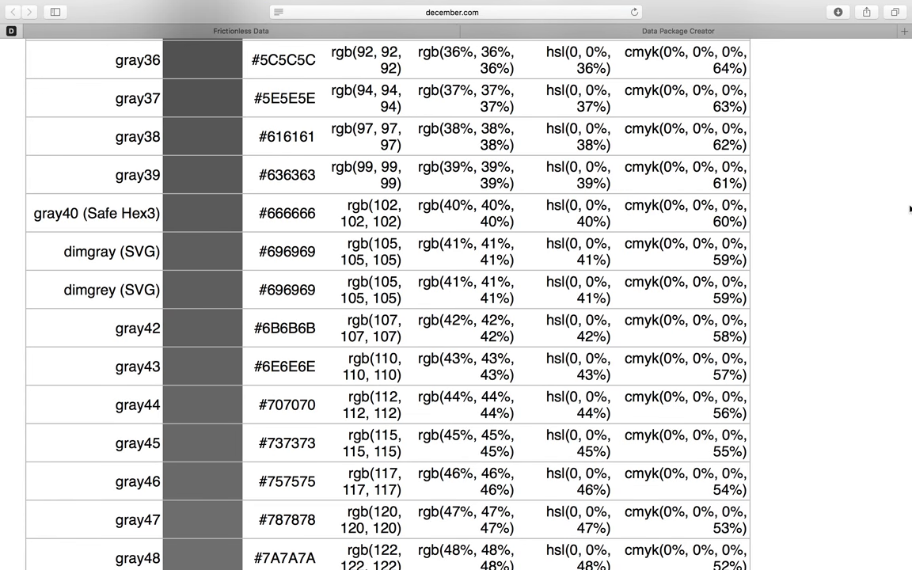
click(661, 32)
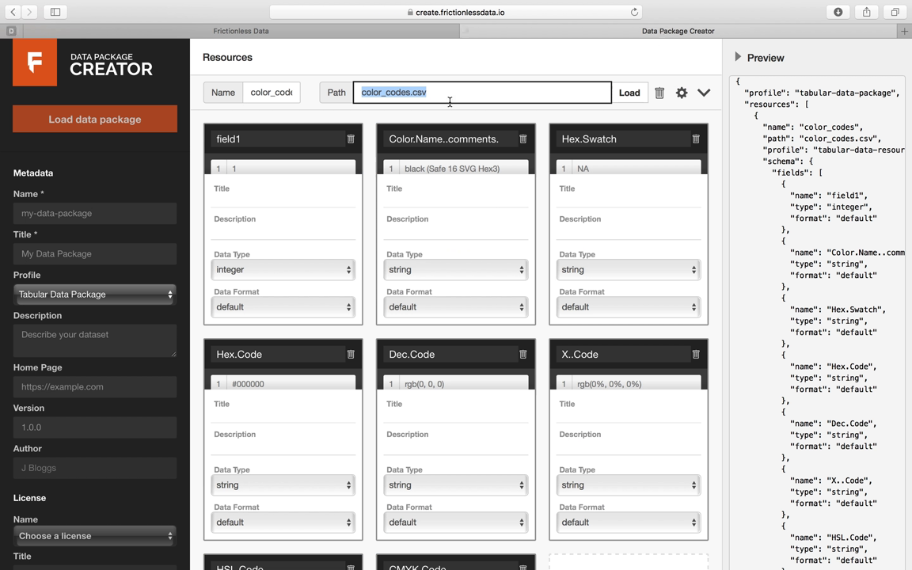
text(http://www.december.com/html/spec/colorcodescompact.htm)
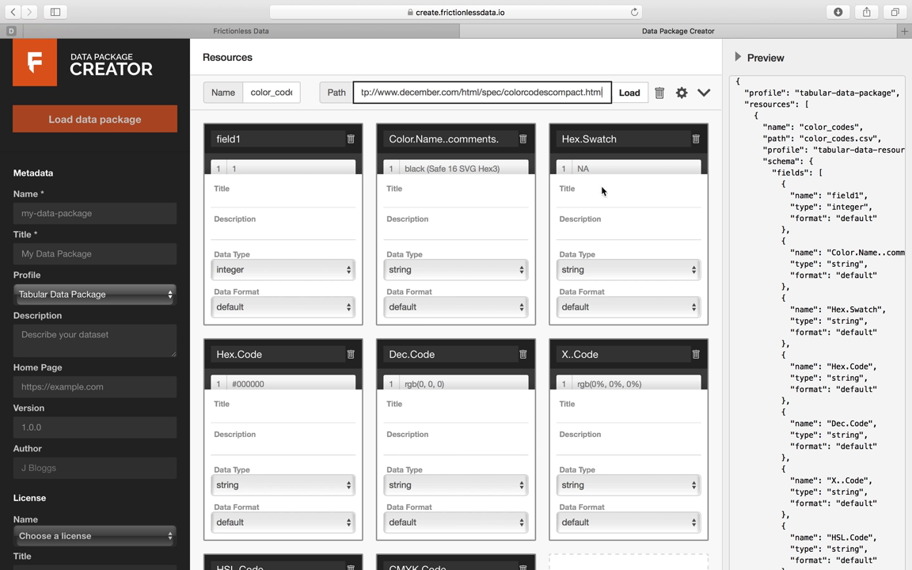
Step: Set the resource title to "color codes" in its settings and check the profile options, keeping Tabular Data Resource
mouse_move(633, 154)
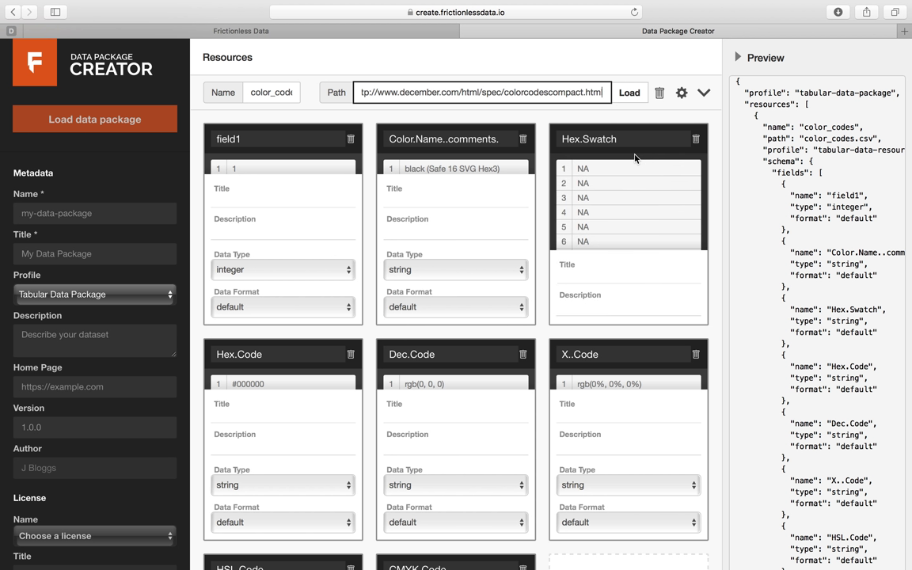
click(681, 93)
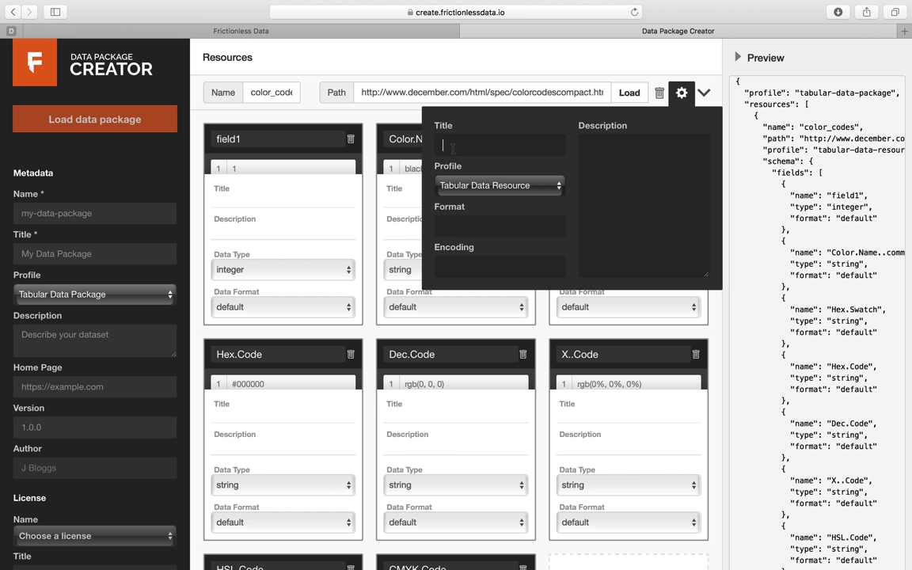
text(color codes)
click(483, 187)
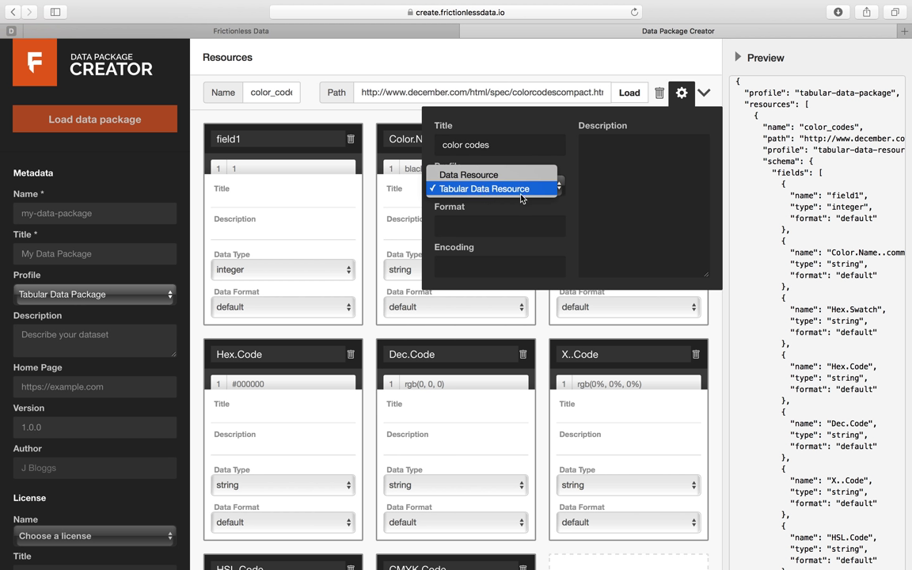
click(571, 195)
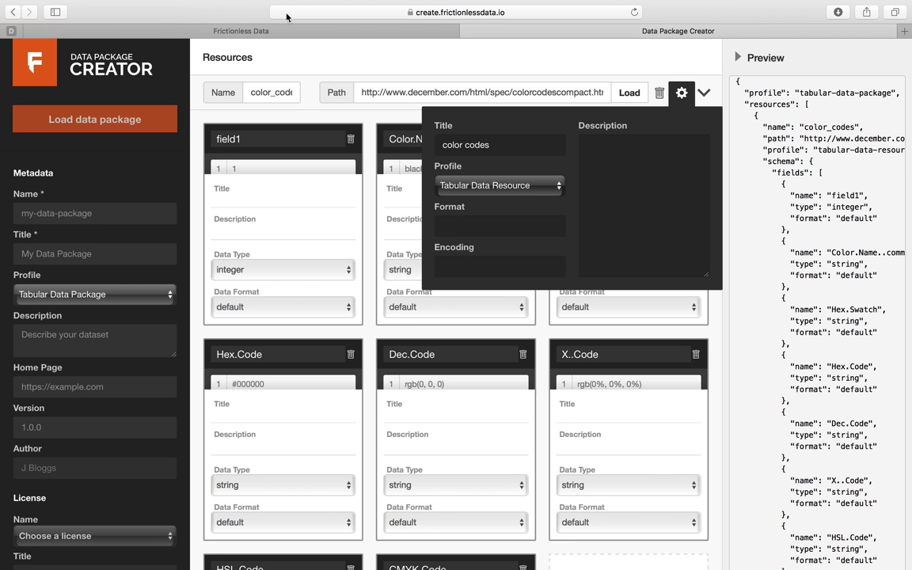
Step: Look up the Profiles specification on the Frictionless Data site and read its profile property section
click(311, 35)
scroll(596, 94, up, 5)
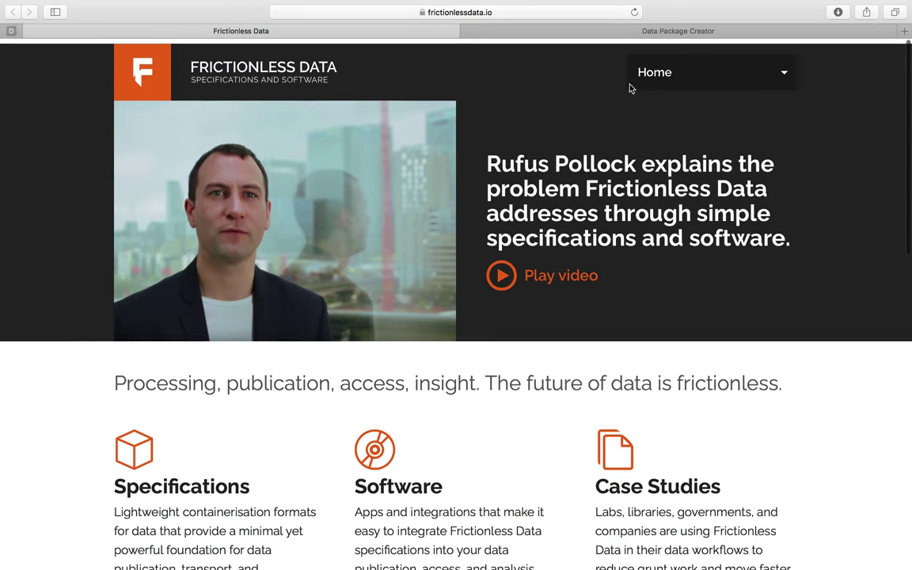
click(713, 84)
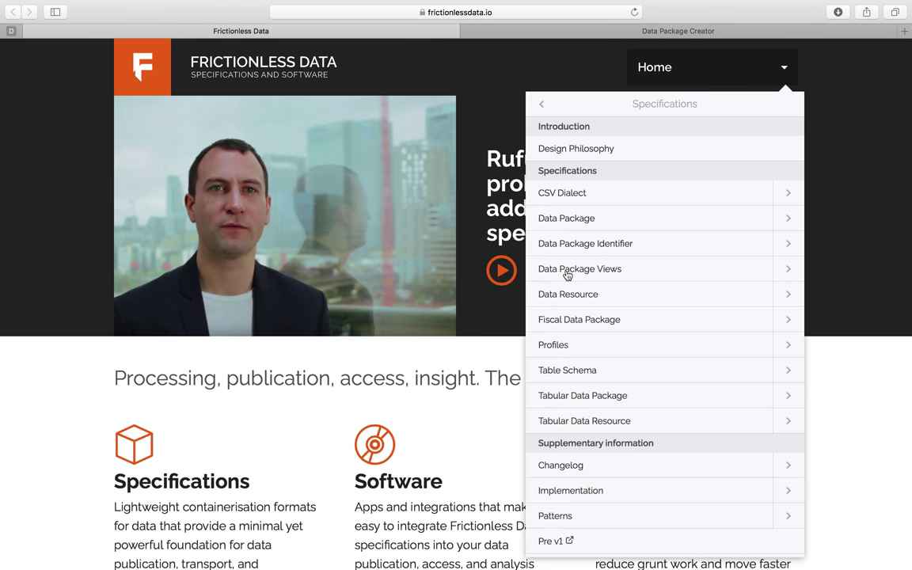
click(506, 346)
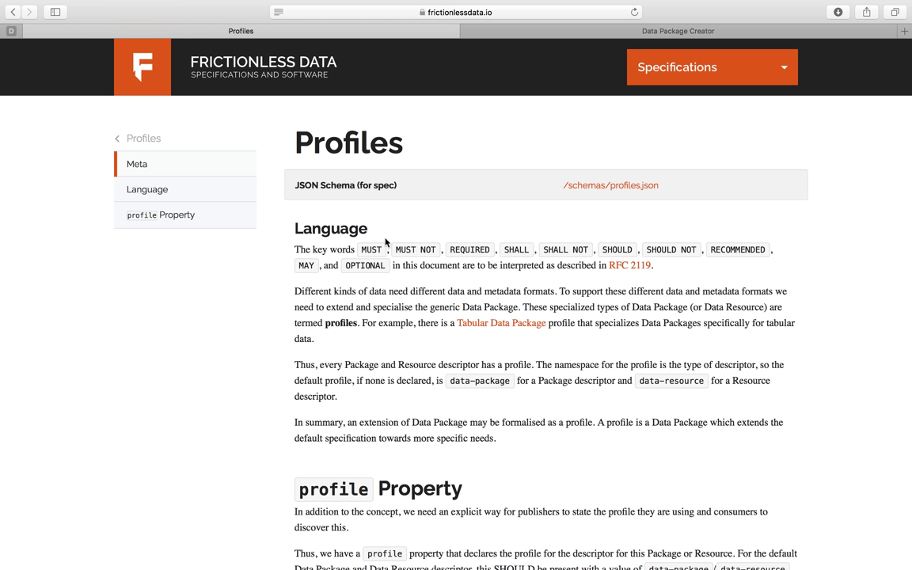
click(146, 140)
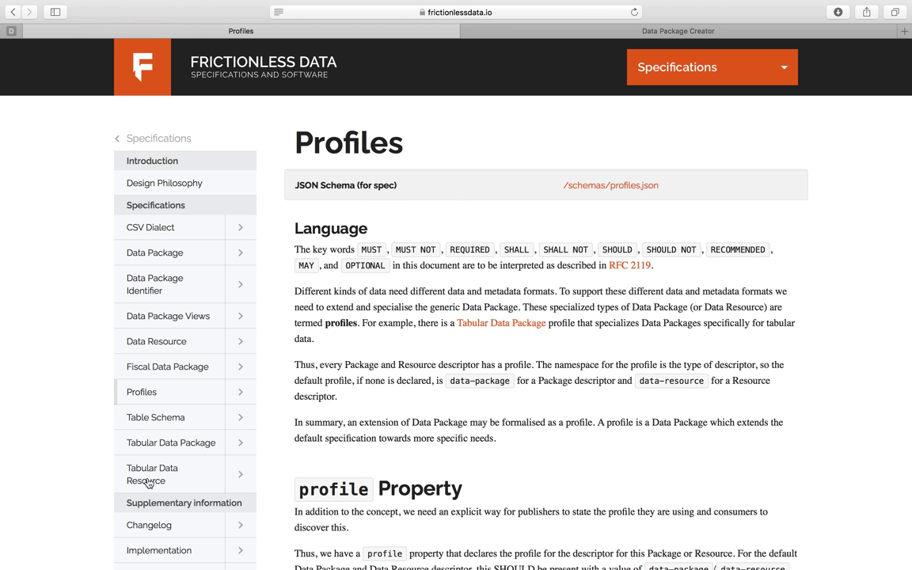
click(156, 396)
scroll(416, 438, down, 10)
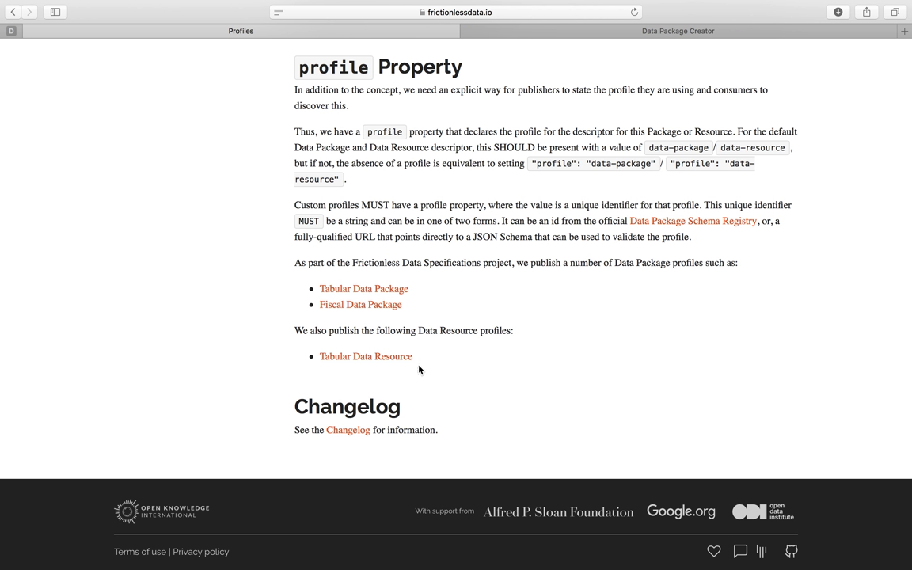
Step: Return to Data Package Creator and set the resource format to csv, leaving encoding and description empty, then close the resource settings
click(620, 33)
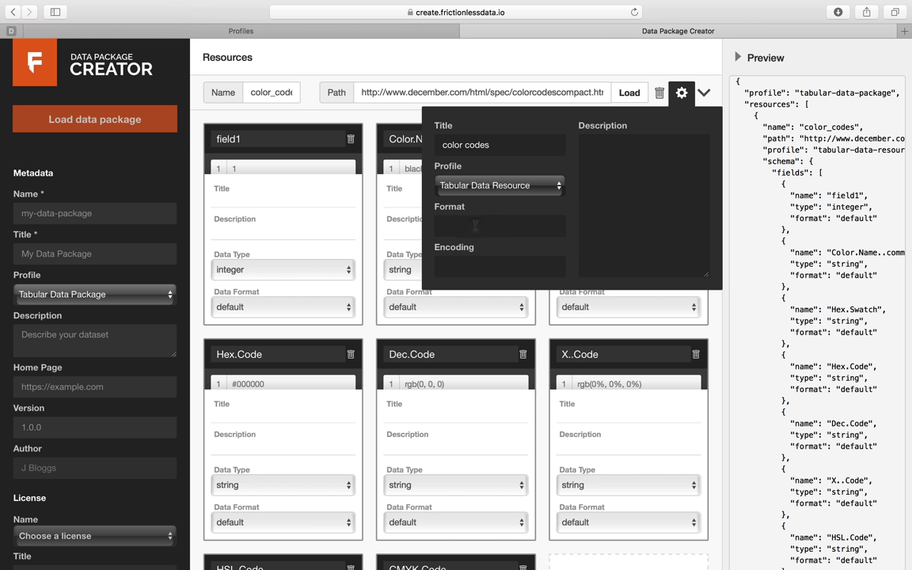
click(475, 226)
text(csv)
click(483, 264)
click(593, 162)
click(681, 93)
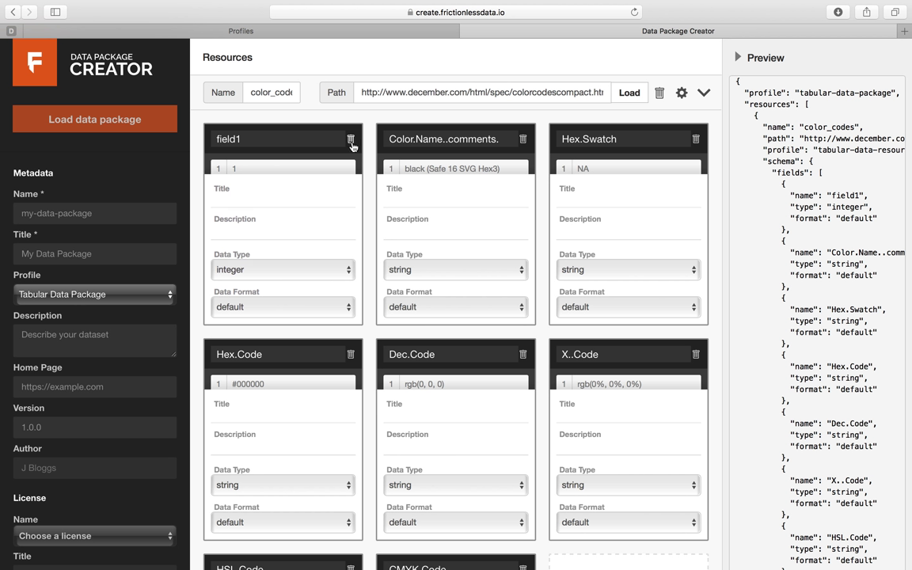
Step: Review field1's sample values and delete that field from the resource
mouse_move(321, 172)
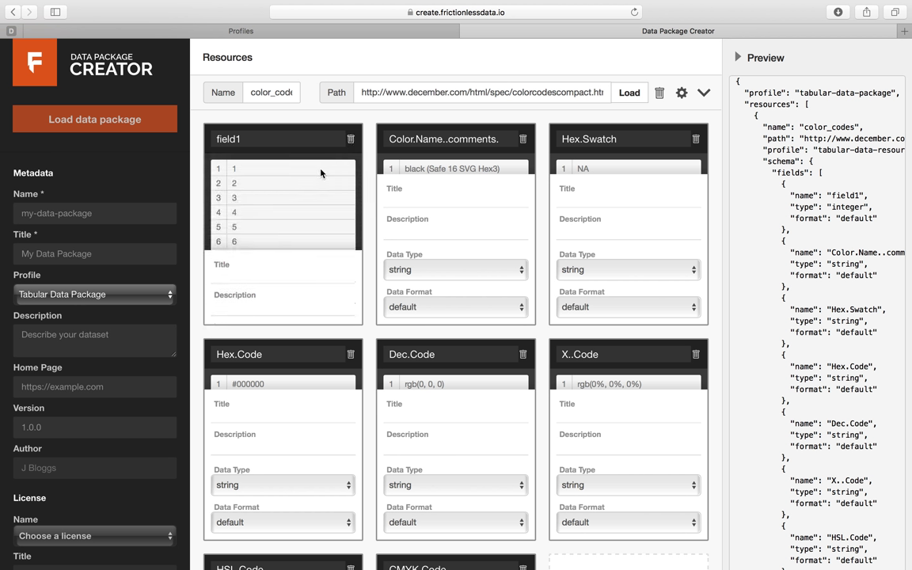
scroll(321, 172, down, 2)
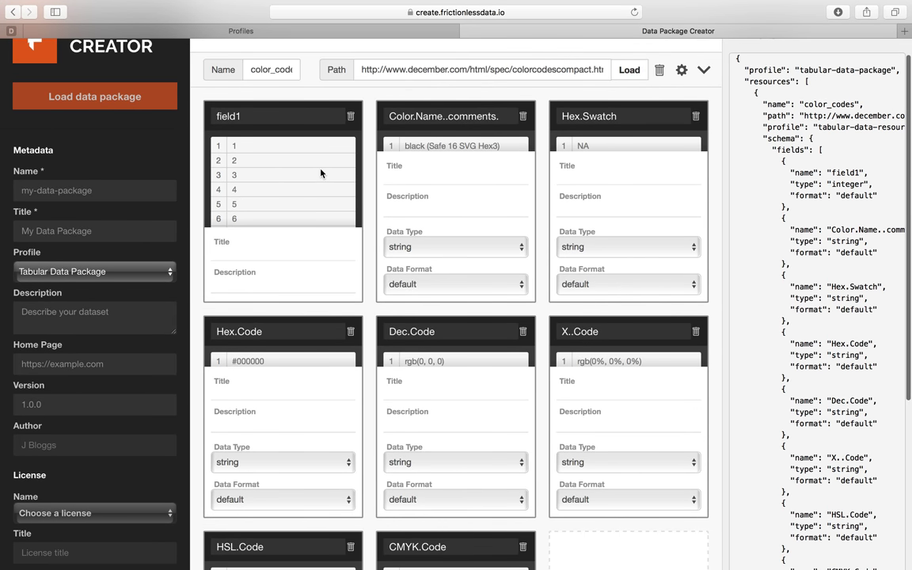
scroll(321, 173, down, 1)
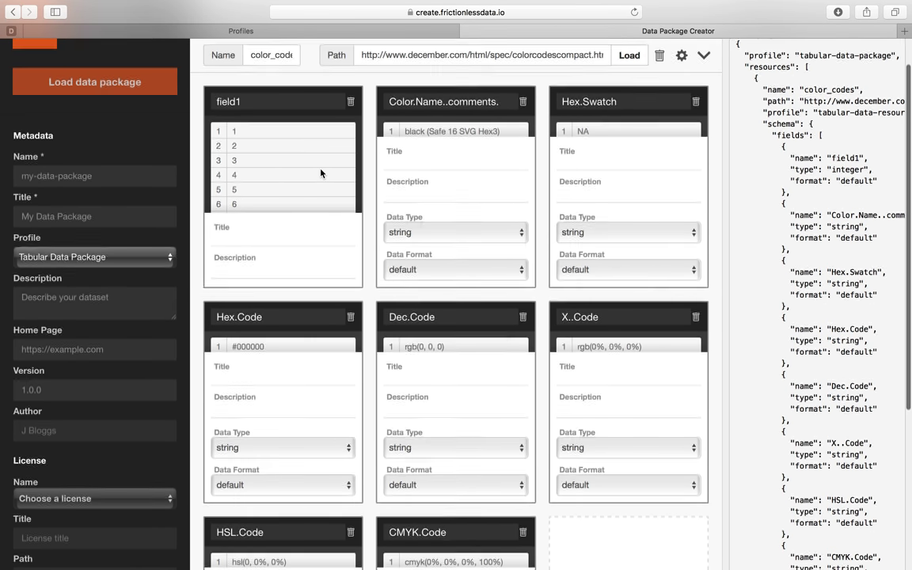
scroll(321, 172, down, 1)
scroll(321, 173, up, 3)
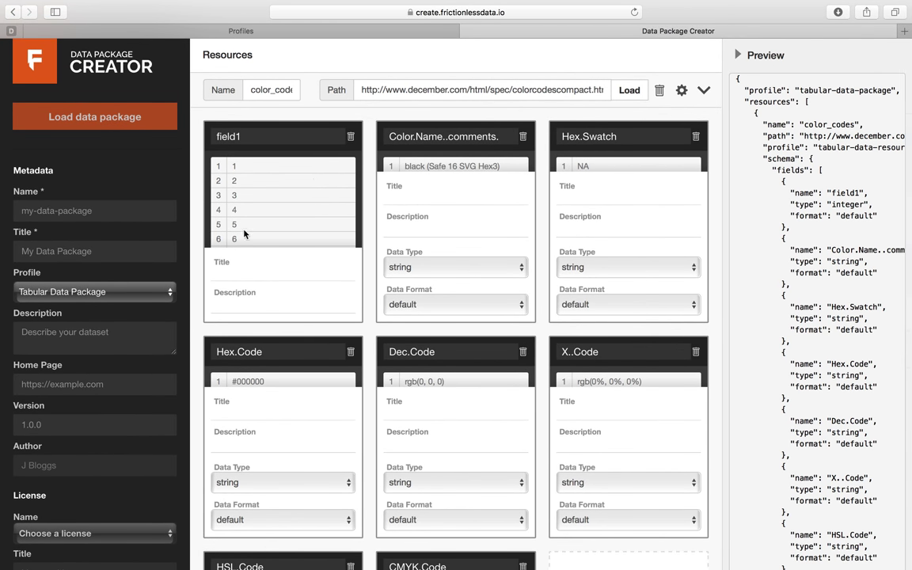
click(351, 137)
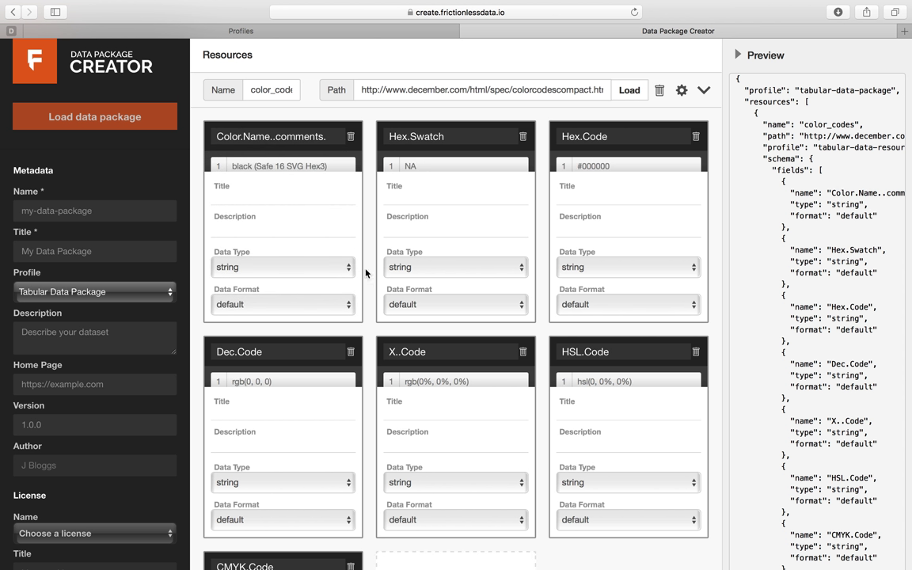
Step: Rename the Color.Name..comments. field as Color.Name
mouse_move(292, 166)
click(242, 136)
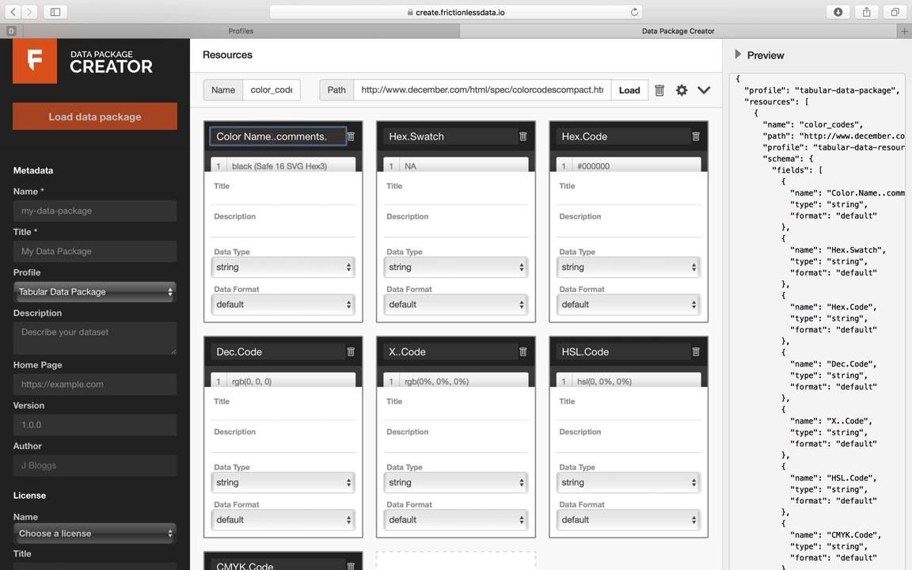
key(shift+Left)
key(shift+Left)
key(shift+Left)
key(shift+Left)
key(shift+Left)
key(shift+Left)
key(shift+Left)
key(shift+Left)
key(shift+Left)
key(shift+Left)
key(shift+Left)
key(BackSpace)
key(Left)
key(Left)
key(Left)
key(Left)
key(BackSpace)
text(.)
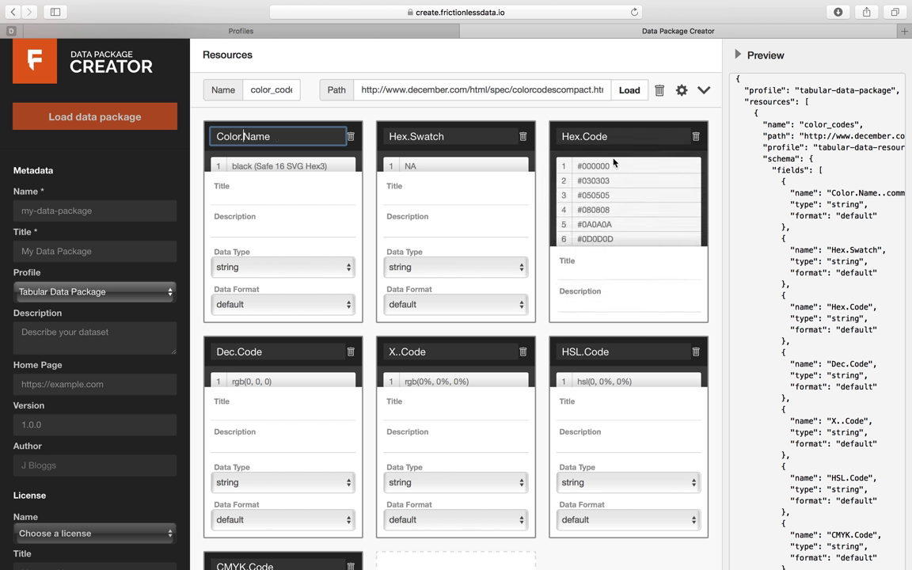
Step: Rename the X..Code field as X.Code
scroll(487, 343, down, 2)
scroll(487, 342, down, 2)
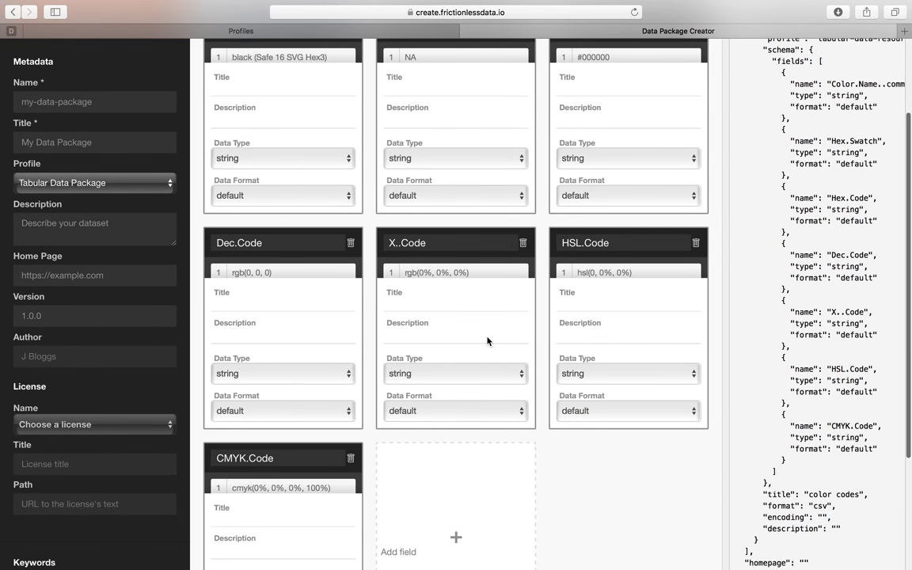
click(402, 246)
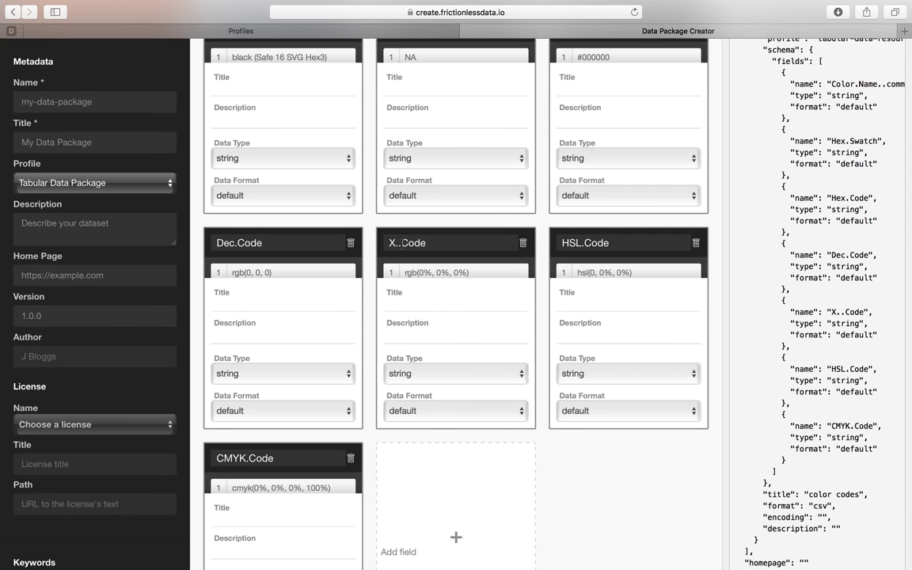
key(BackSpace)
scroll(423, 250, up, 2)
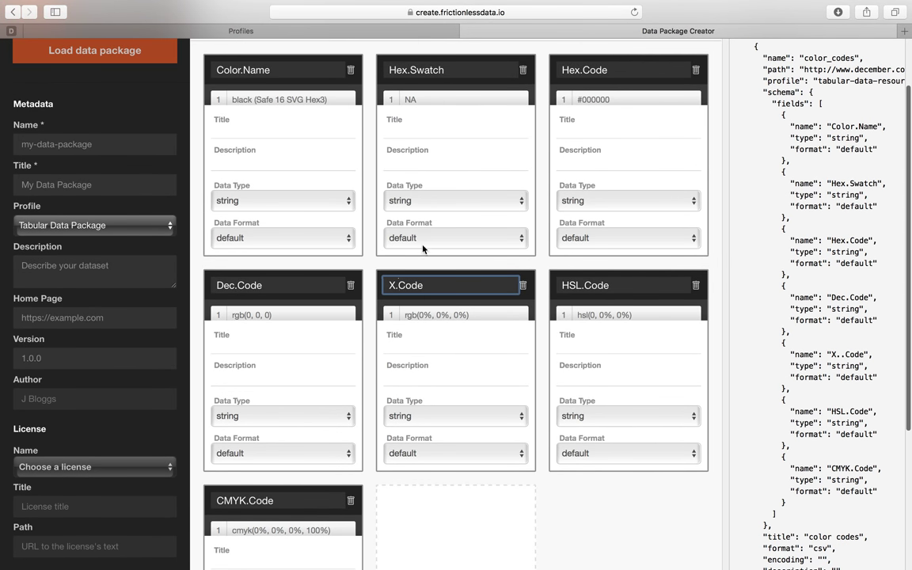
Step: Check the data type options available for the Color.Name field, keeping string
scroll(423, 249, down, 5)
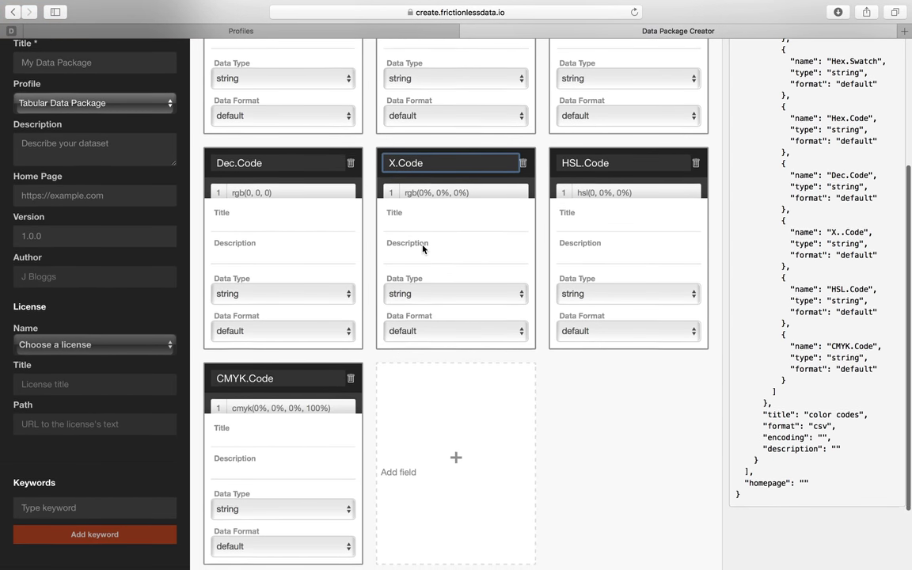
scroll(423, 247, up, 10)
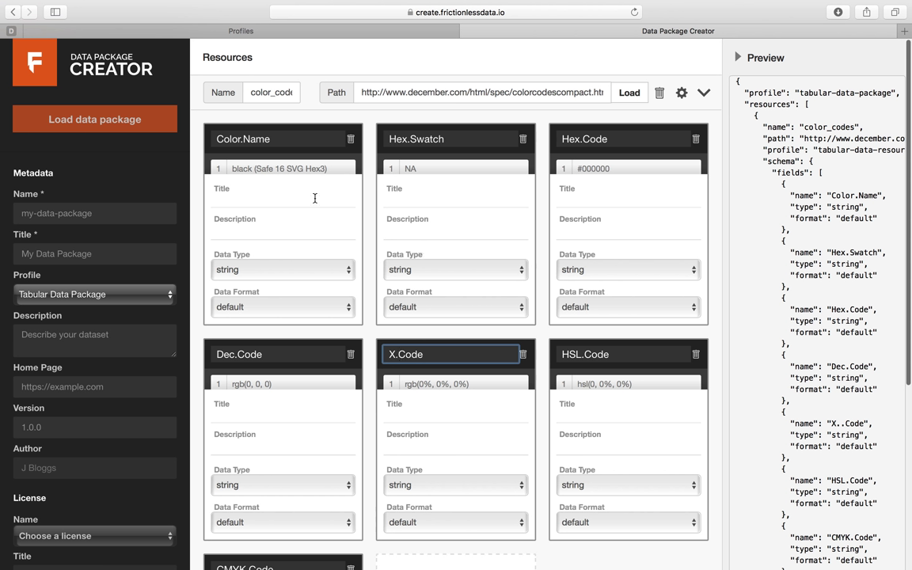
mouse_move(253, 168)
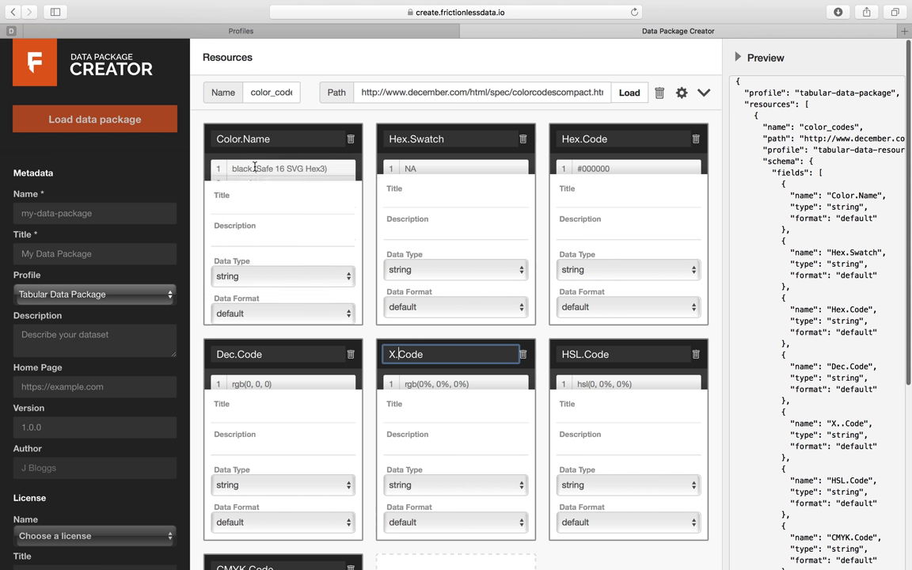
click(283, 272)
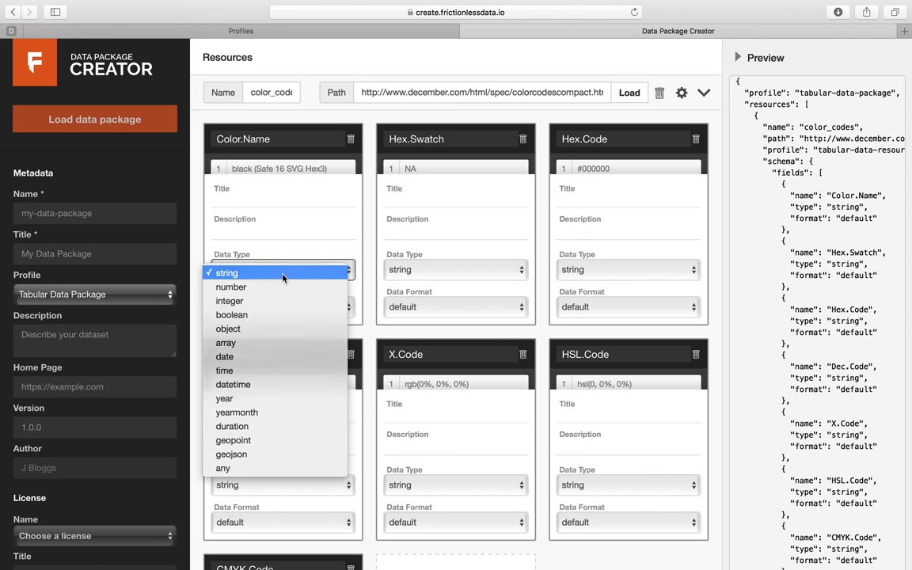
click(283, 273)
Step: Compare the Hex.Swatch field's sample values with the swatch column of the source color table on december.com
mouse_move(392, 215)
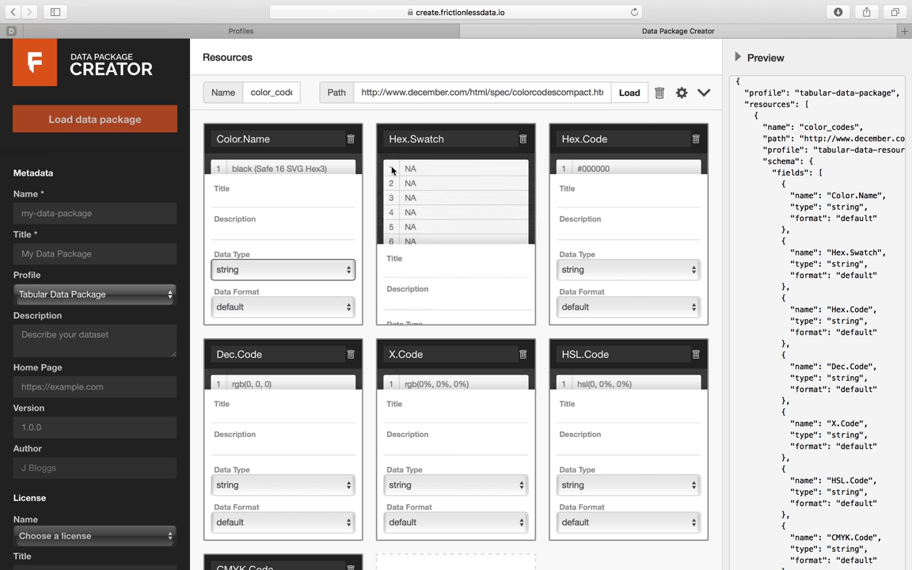
scroll(392, 170, down, 1)
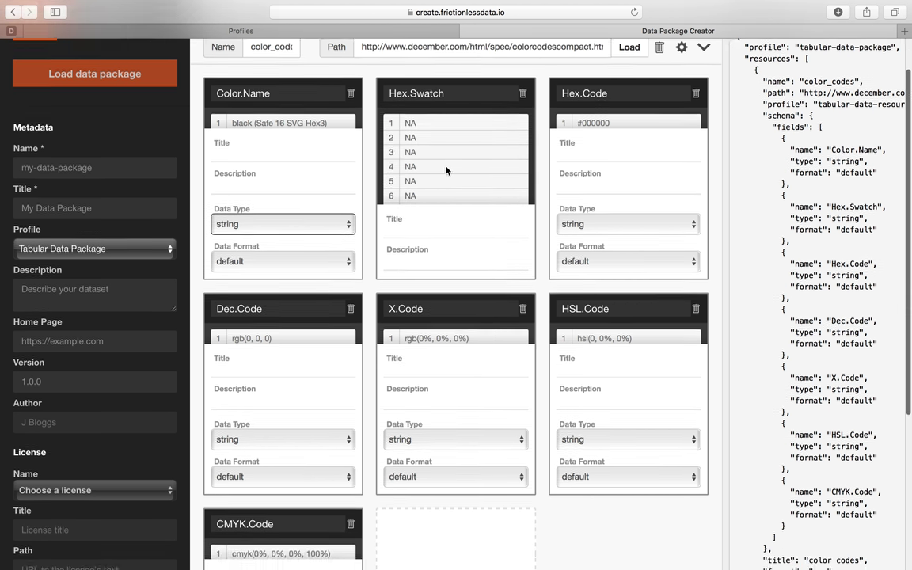
scroll(427, 169, down, 1)
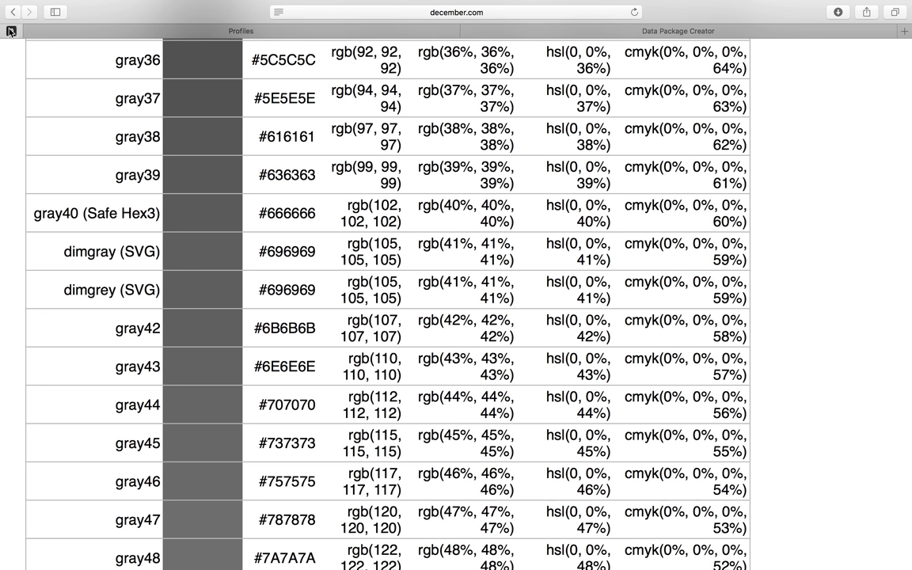
scroll(224, 194, up, 3)
scroll(225, 195, up, 10)
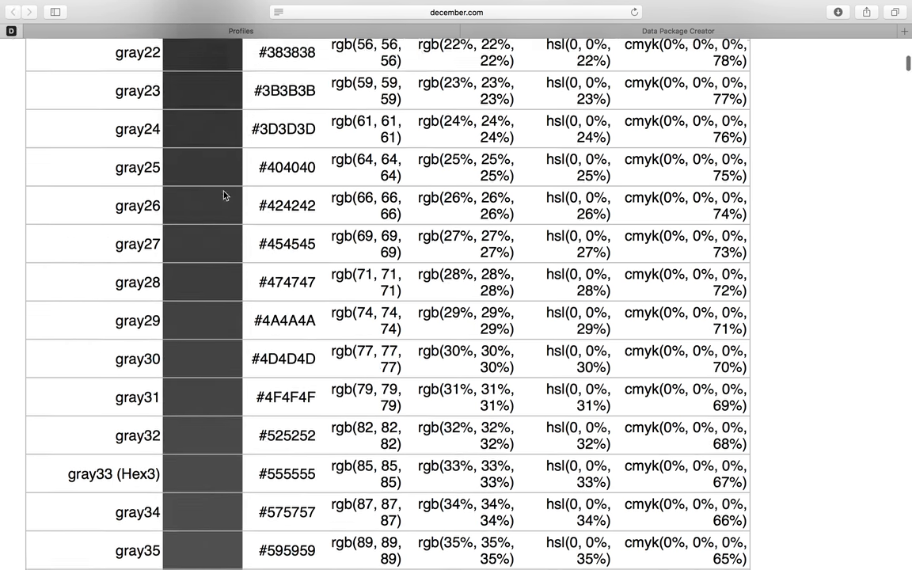
scroll(224, 192, down, 5)
scroll(224, 191, down, 13)
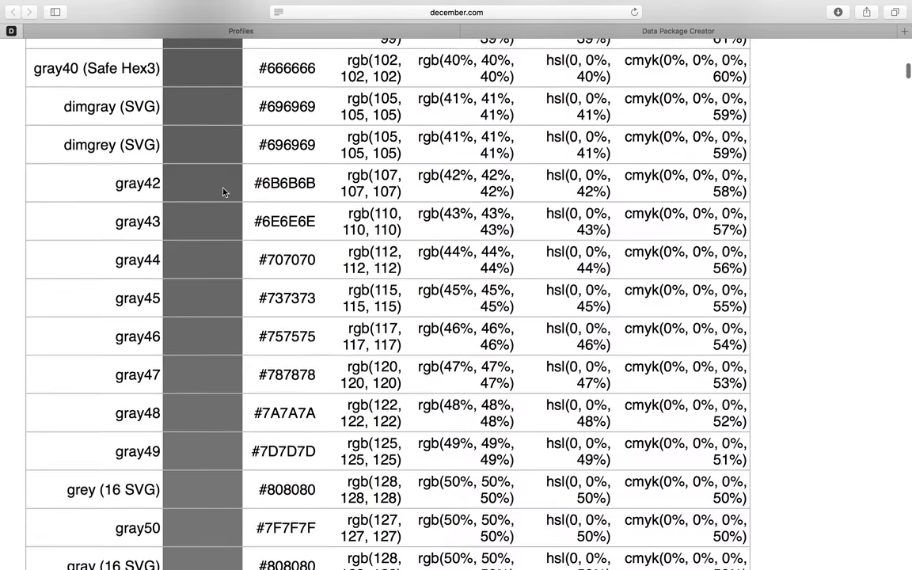
scroll(224, 192, down, 1)
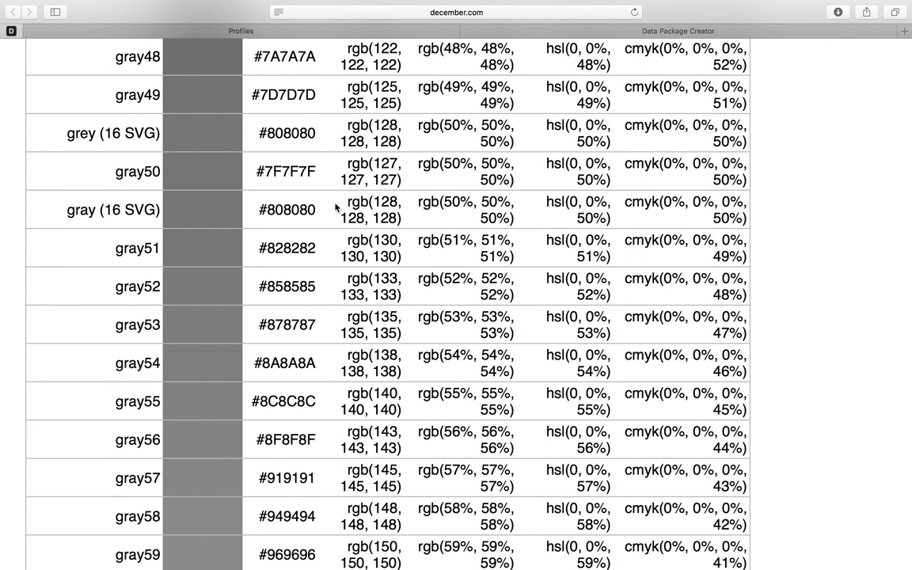
scroll(364, 207, up, 2)
click(316, 32)
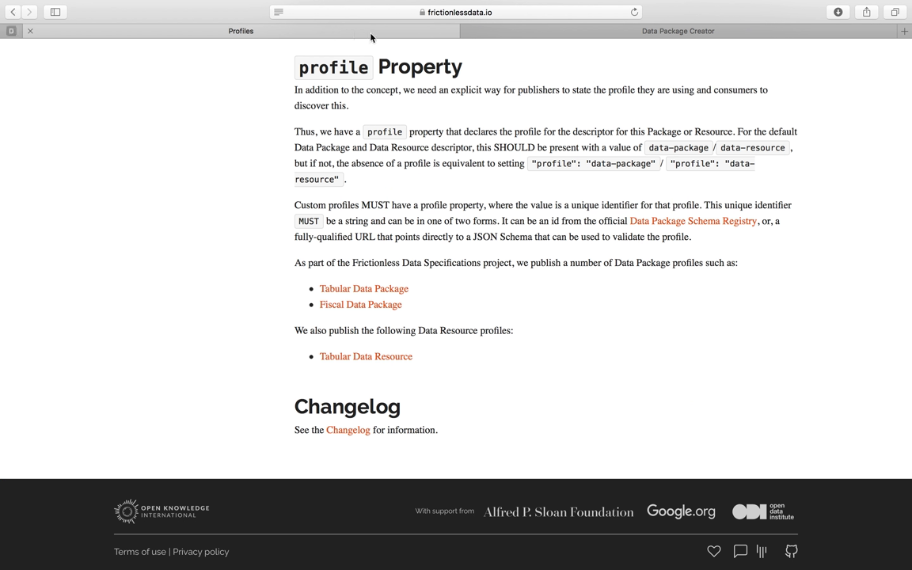
click(500, 34)
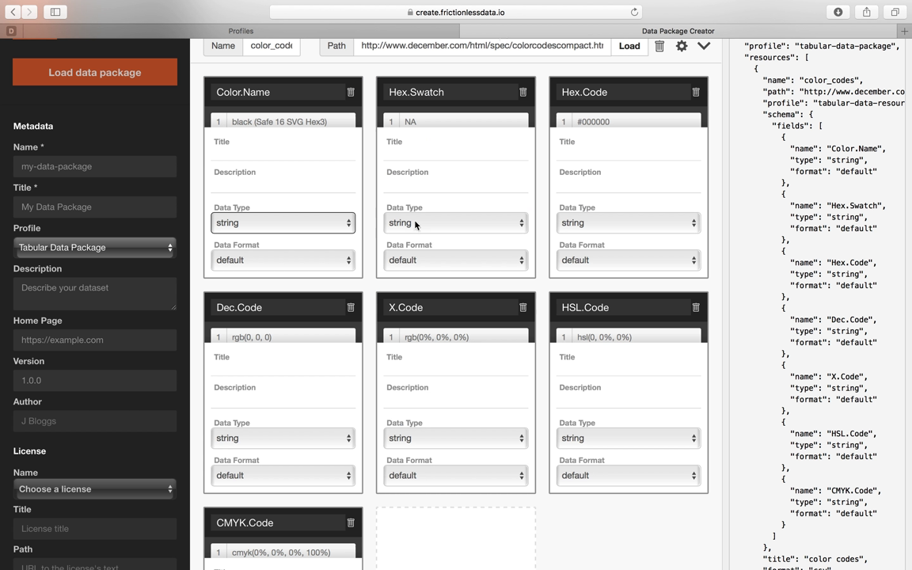
Step: Delete the Hex.Swatch field from the color_codes resource
scroll(415, 225, up, 1)
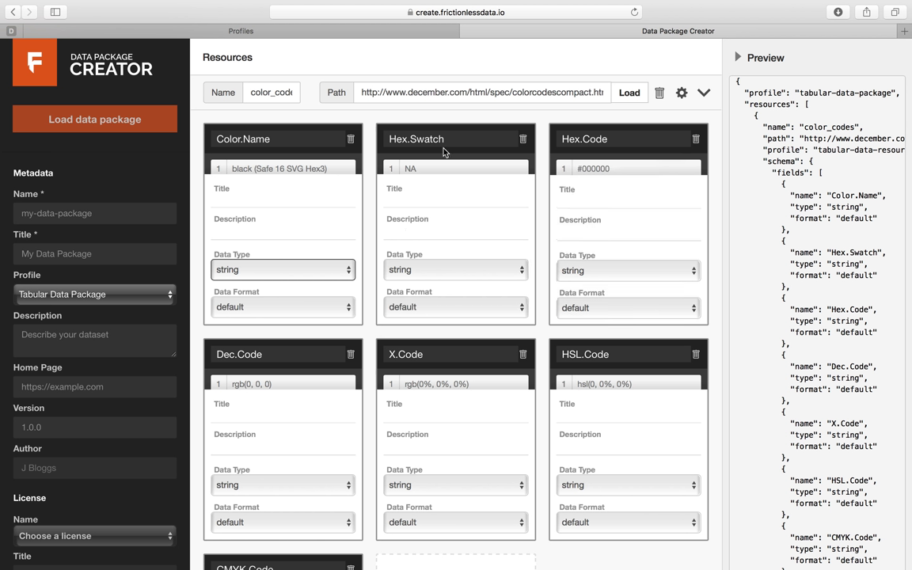
mouse_move(459, 187)
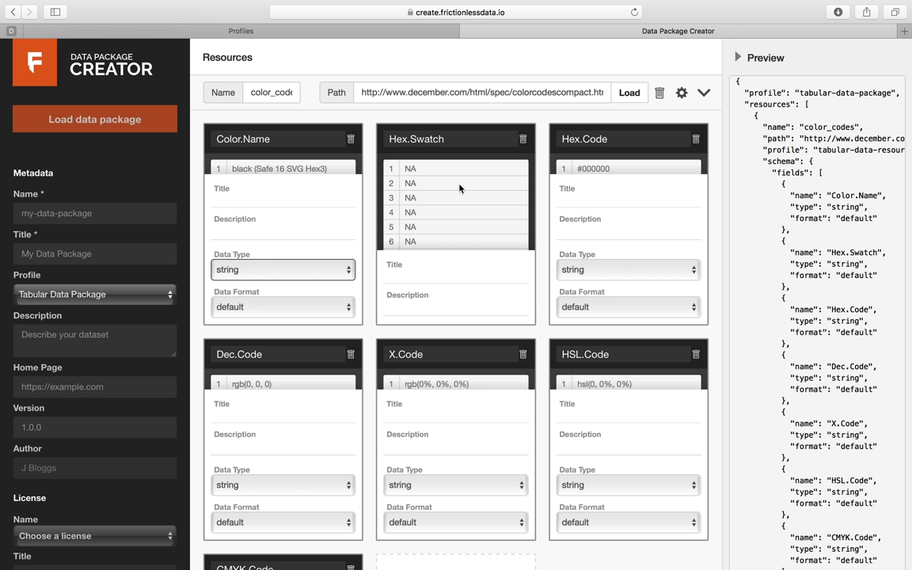
click(522, 140)
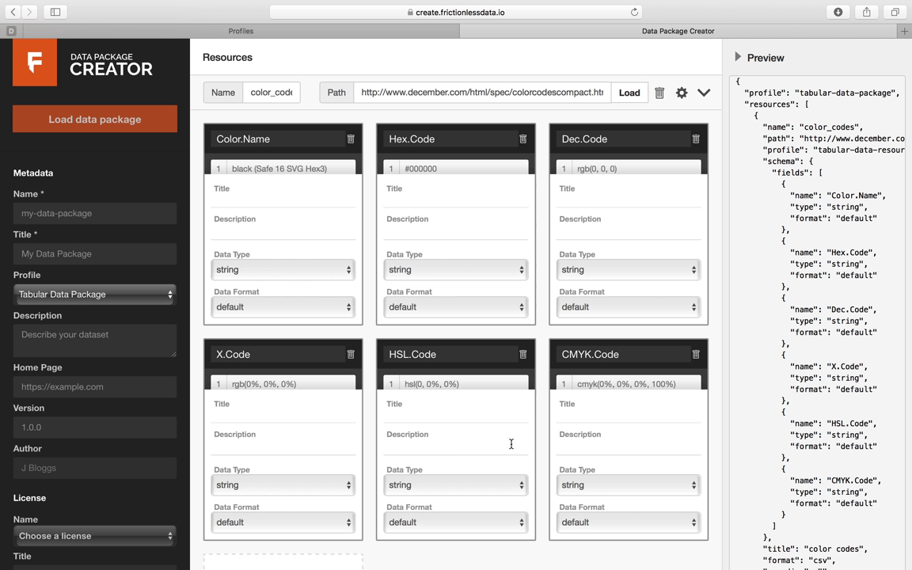
Step: Review the remaining fields and their sample values, including those of X.Code
scroll(511, 444, down, 3)
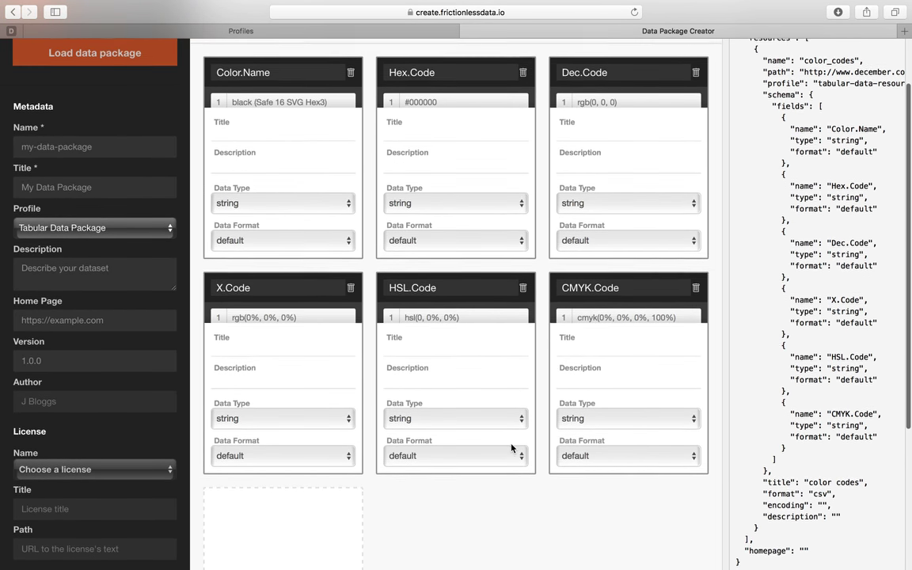
scroll(511, 449, up, 1)
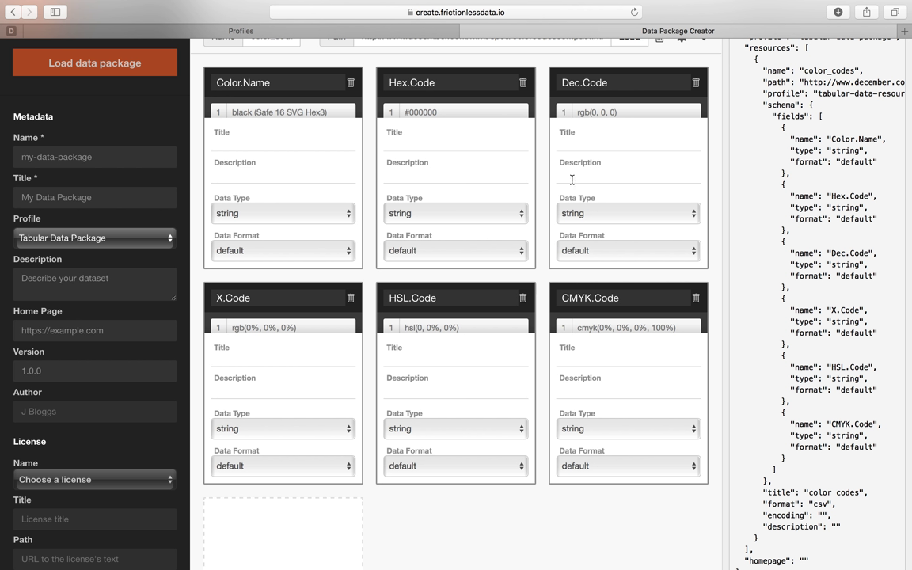
click(456, 115)
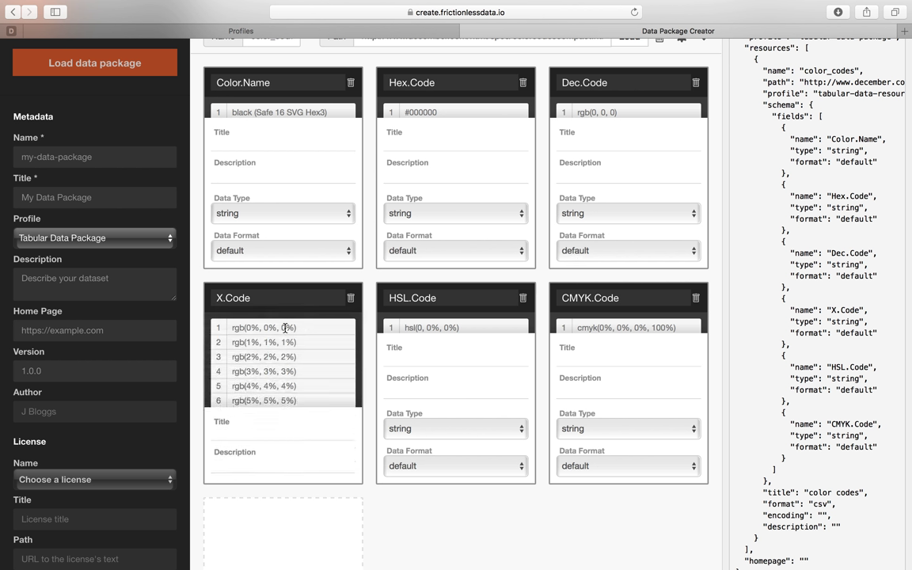
Step: Review the JSON preview of the data package, checking its profile, the color_codes resource's path and its field definitions against the remaining fields
mouse_move(416, 327)
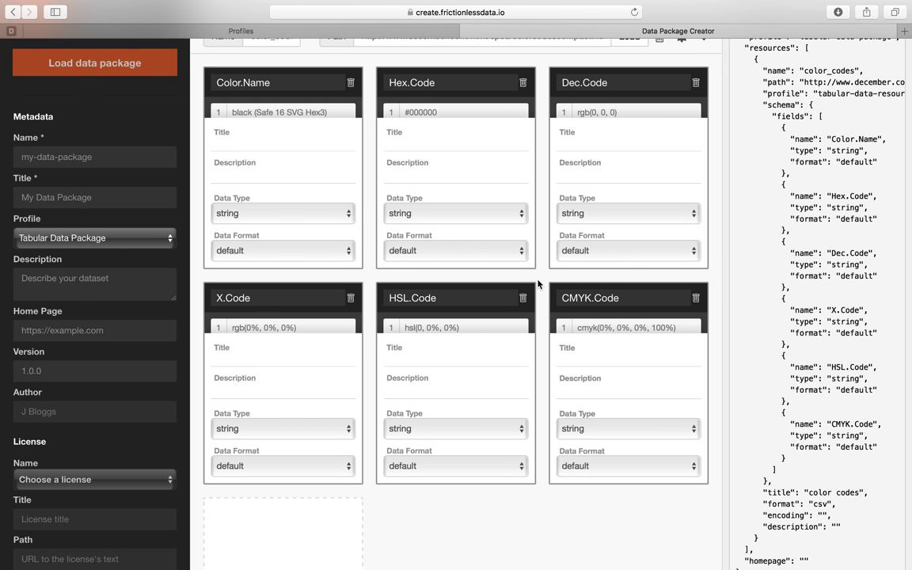
scroll(539, 283, up, 2)
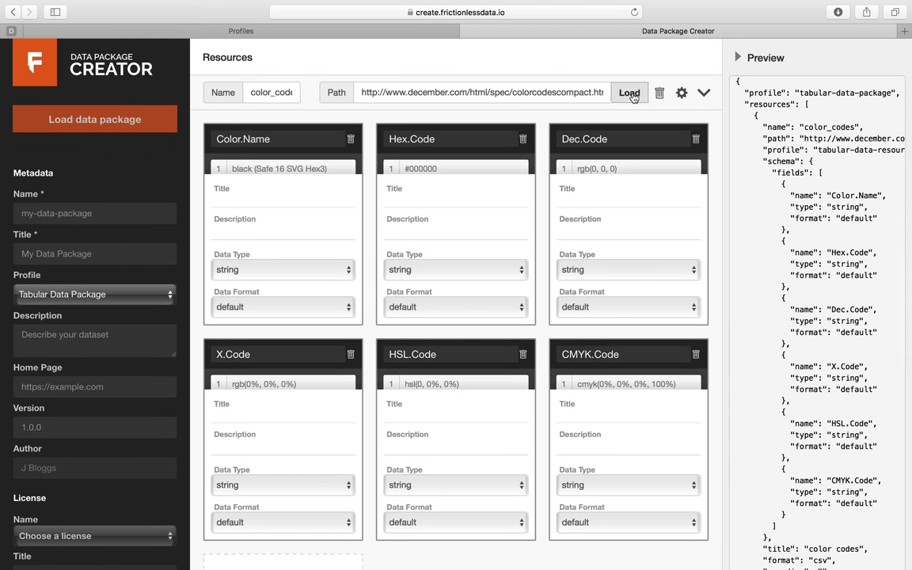
scroll(828, 232, right, 3)
scroll(827, 232, left, 3)
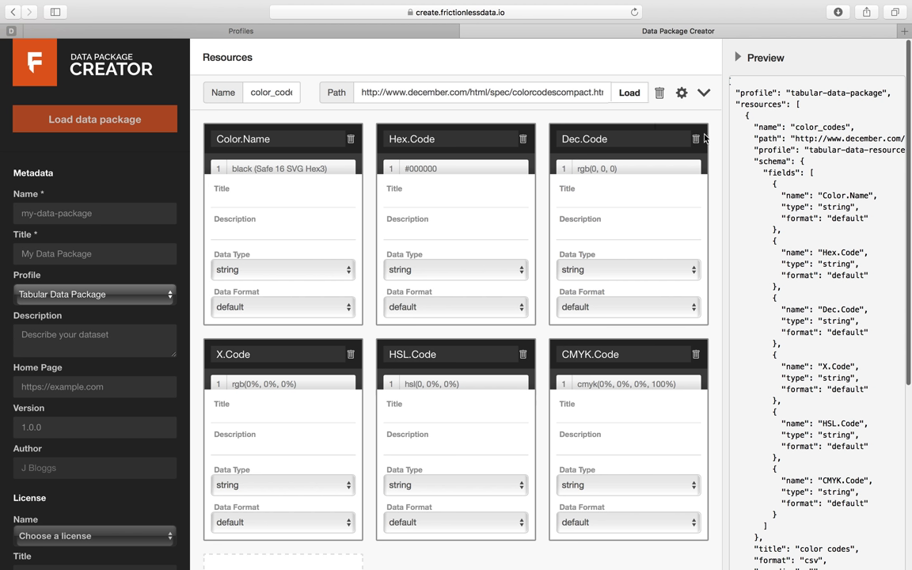
scroll(814, 234, down, 1)
scroll(814, 234, down, 4)
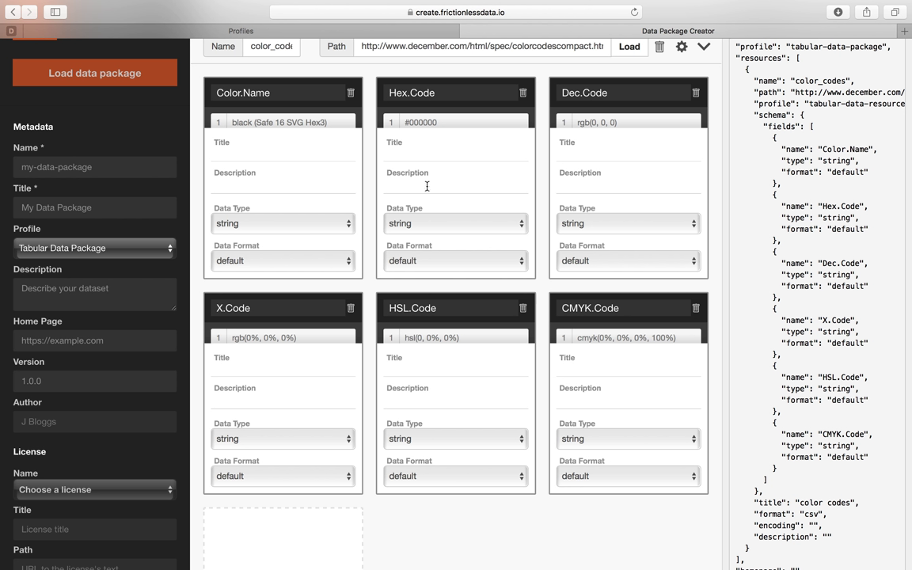
scroll(780, 329, down, 2)
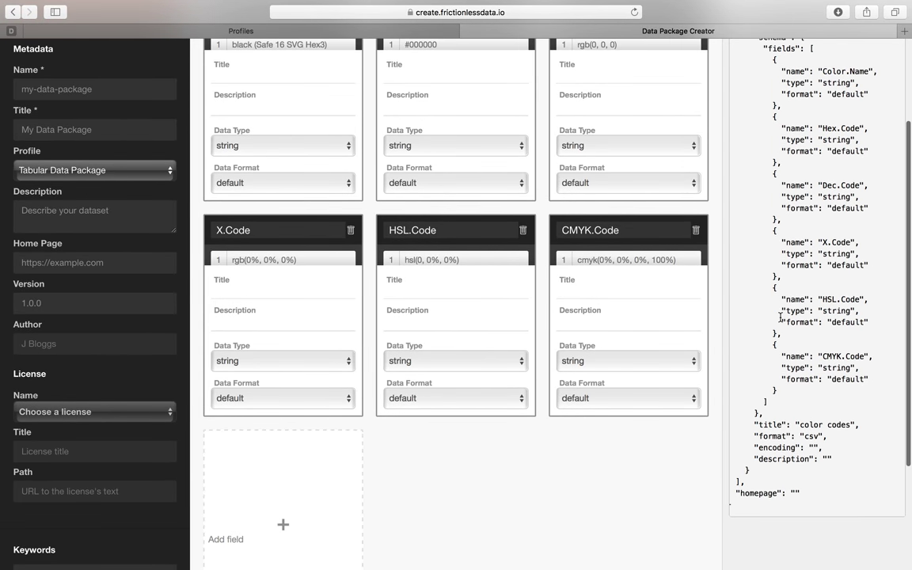
scroll(780, 317, up, 2)
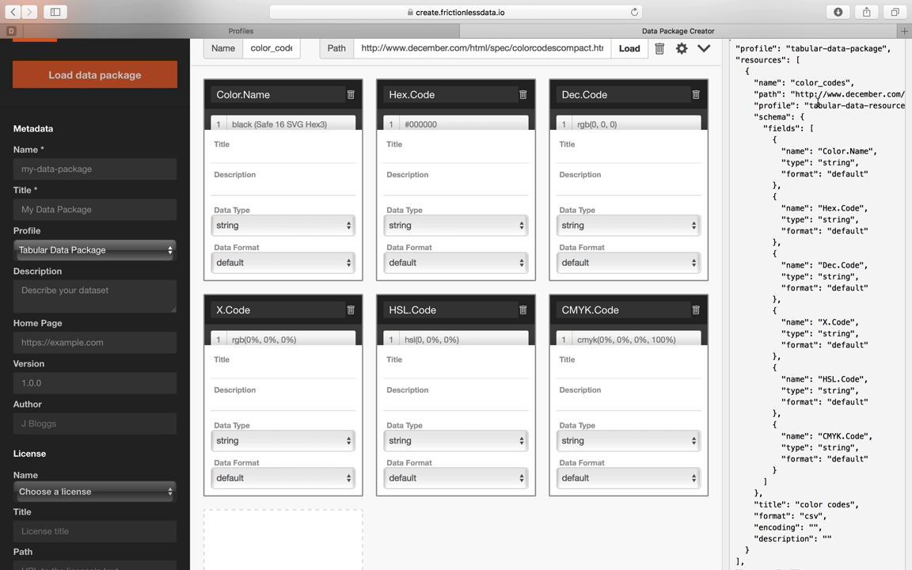
scroll(828, 98, right, 3)
scroll(829, 97, left, 3)
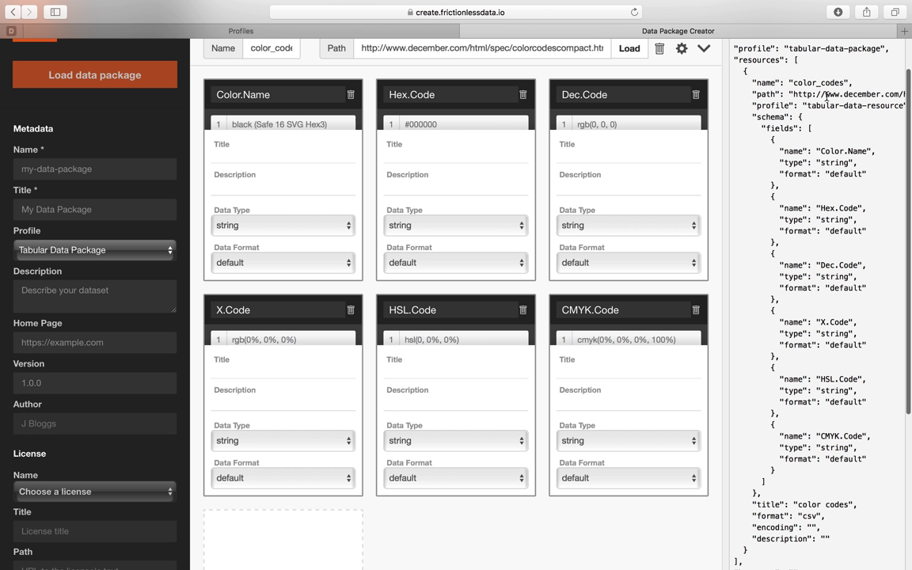
scroll(814, 101, up, 2)
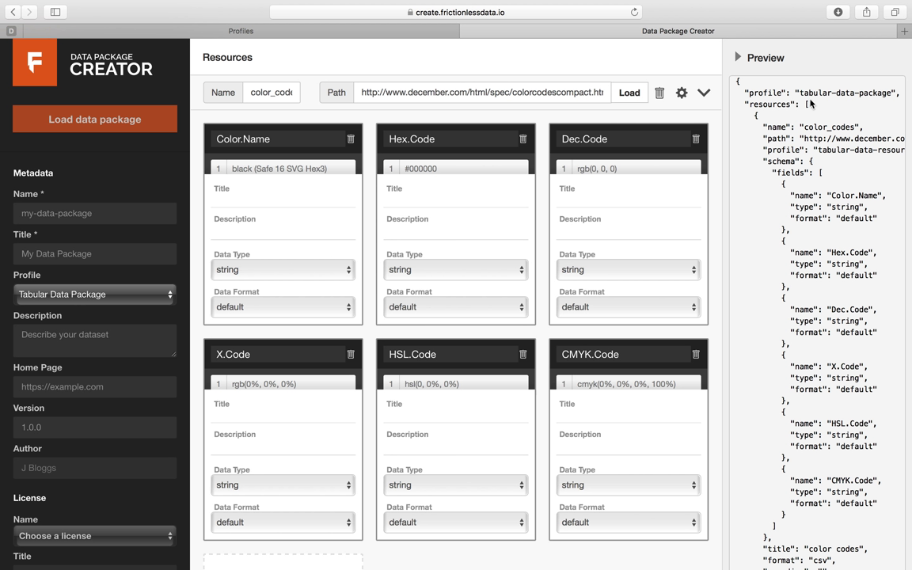
Step: Open the data package's required Name in the metadata for editing
click(83, 212)
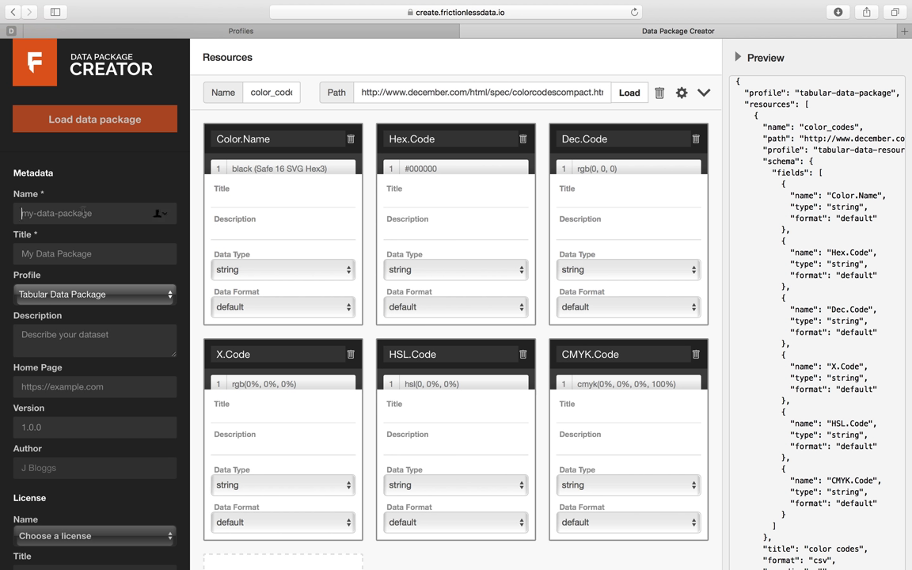